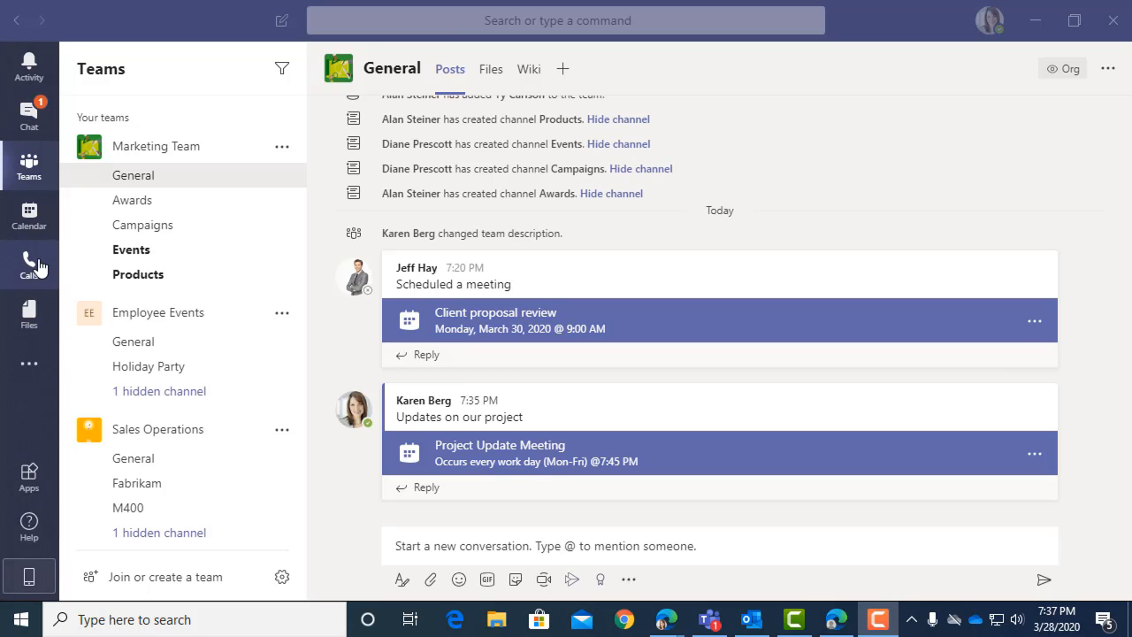
Step: Open the calendar, switch it to the Week view and look over the week's scheduled meetings
left_click(37, 225)
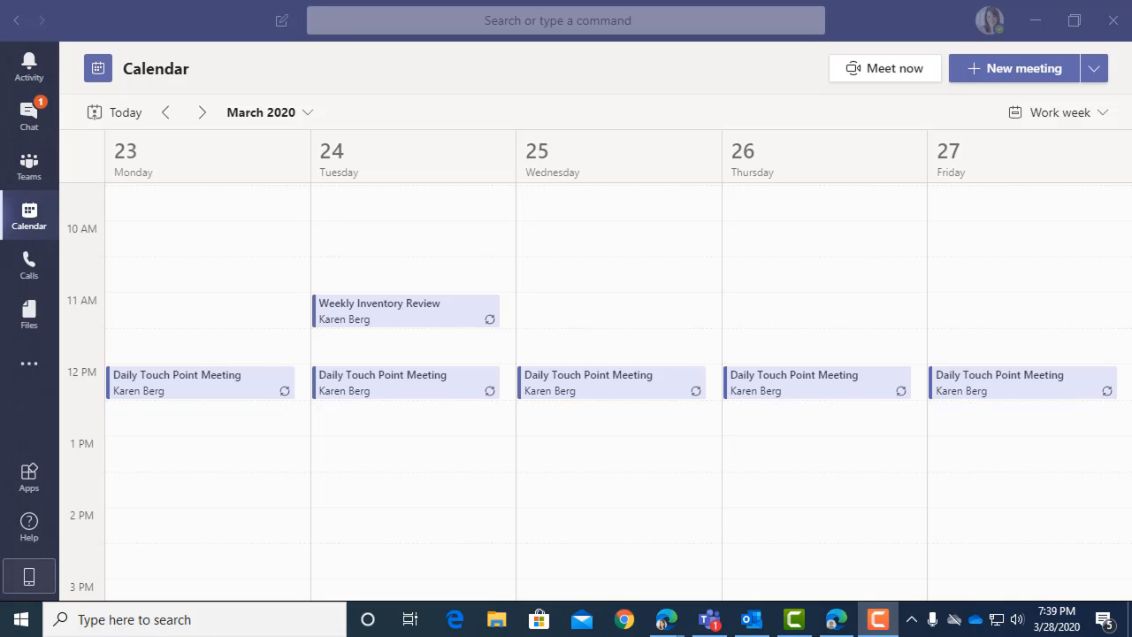
left_click(1102, 116)
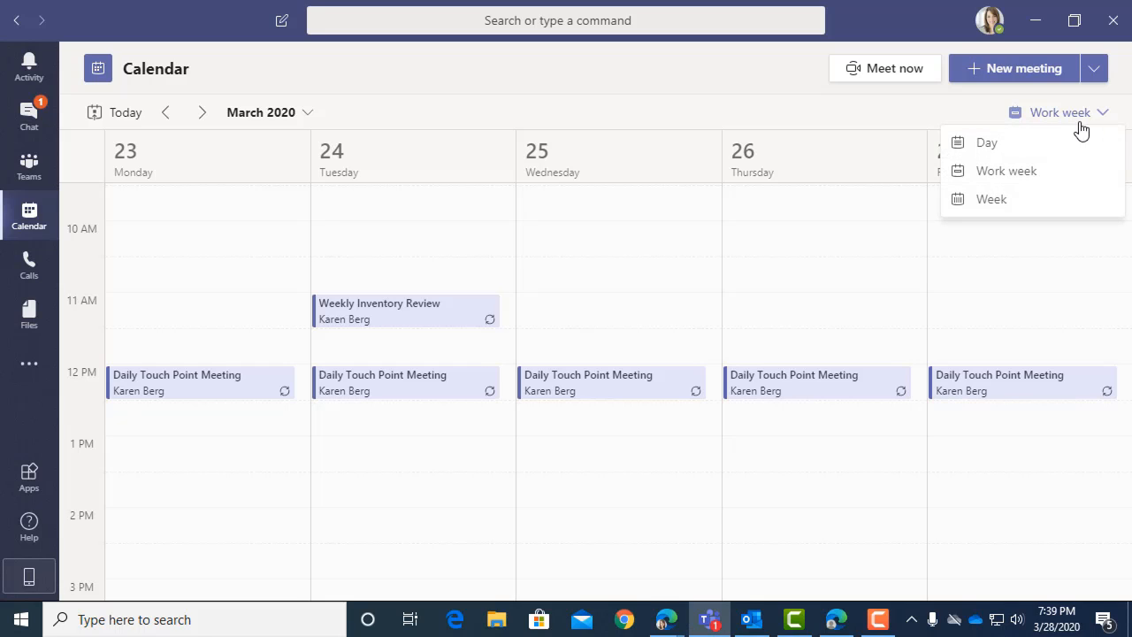
left_click(1013, 211)
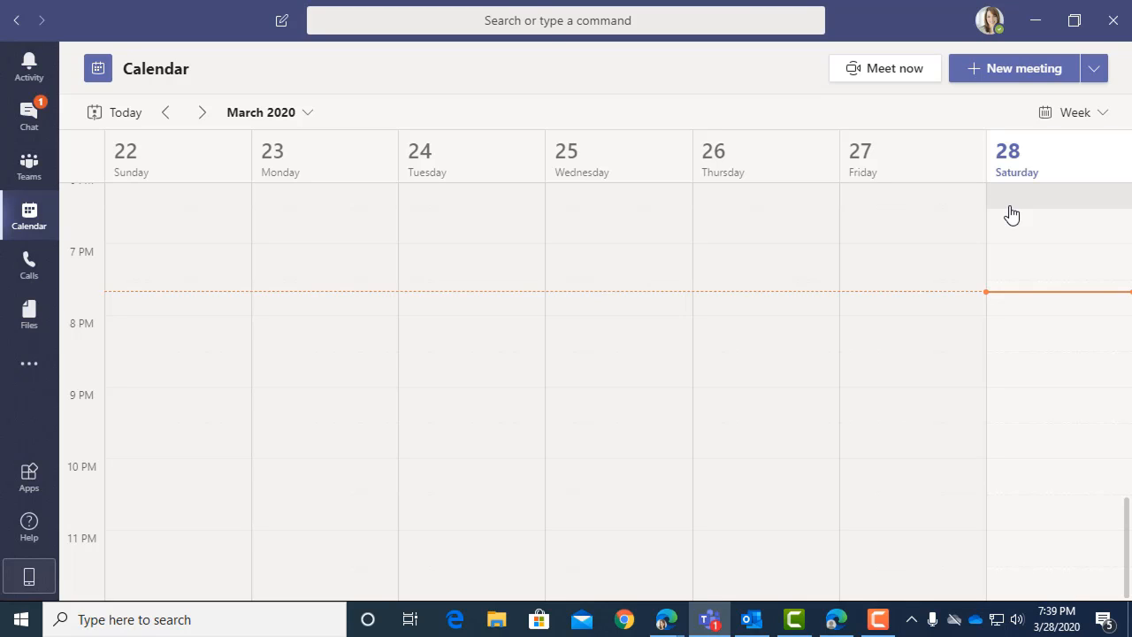
scroll(1011, 213, "up", 5)
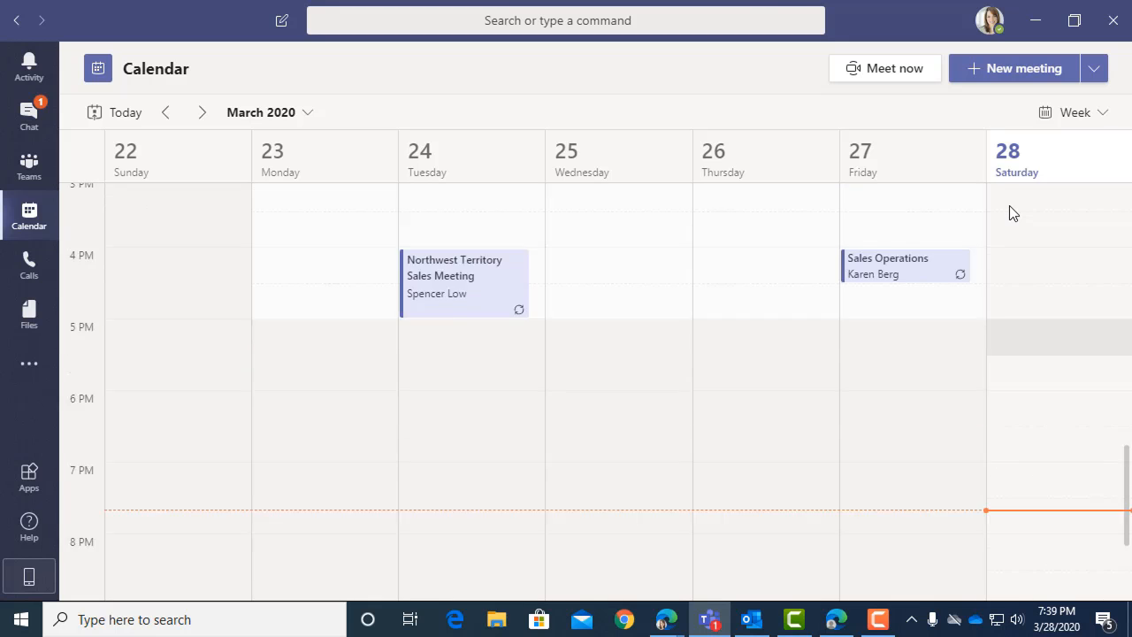
scroll(1011, 214, "up", 1)
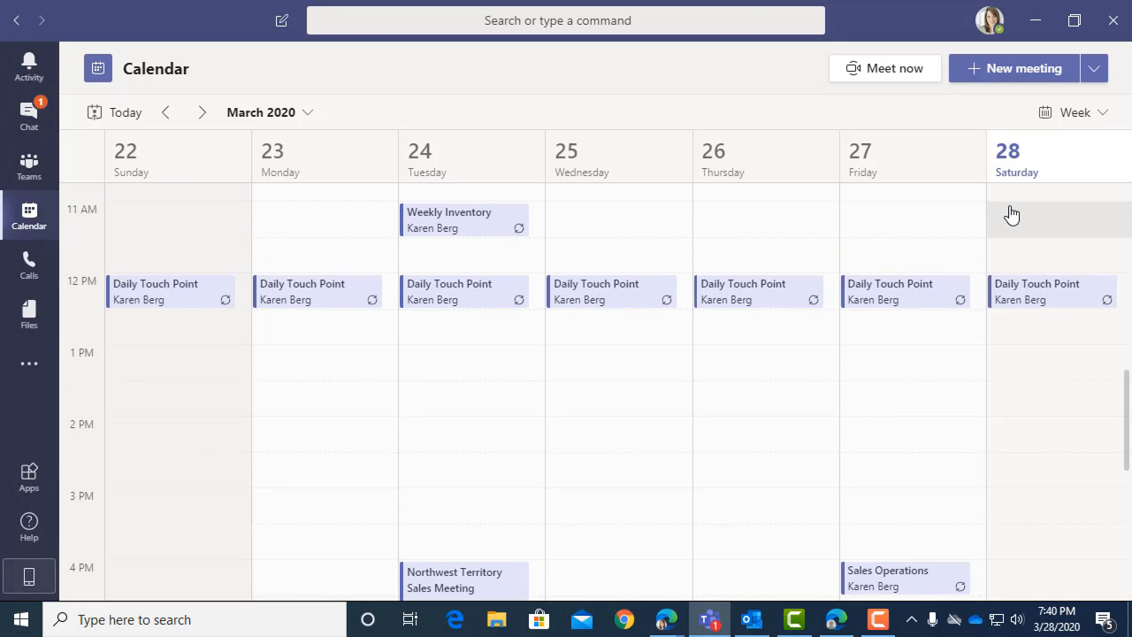
scroll(1012, 213, "down", 4)
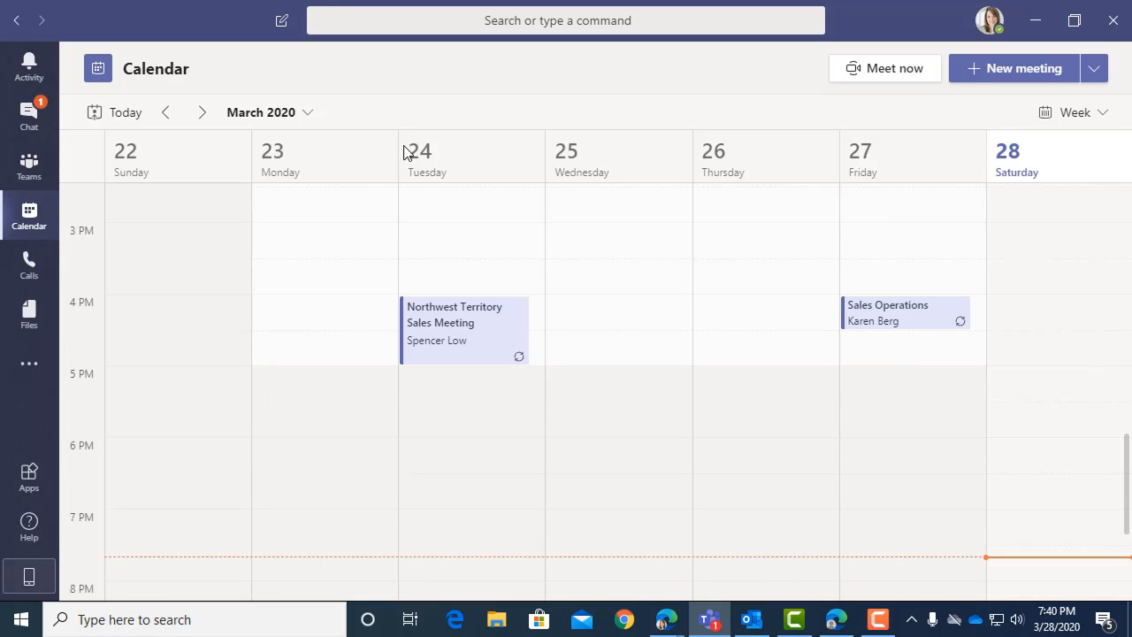
Step: Page the calendar one week back and forward, check the date picker, and return to today's date
left_click(166, 119)
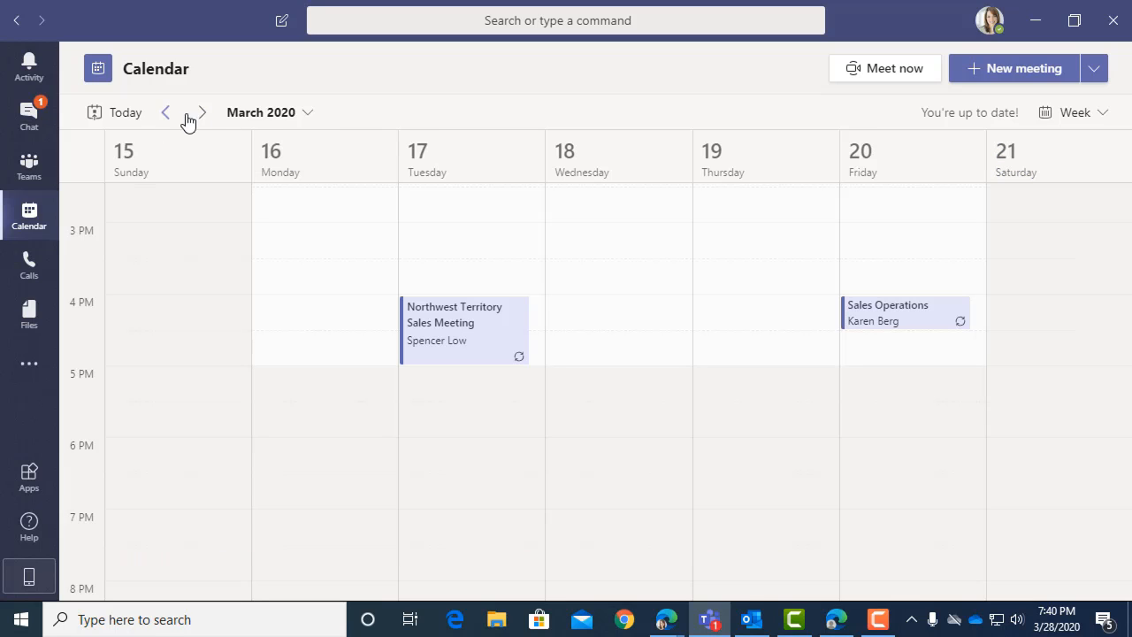
left_click(202, 113)
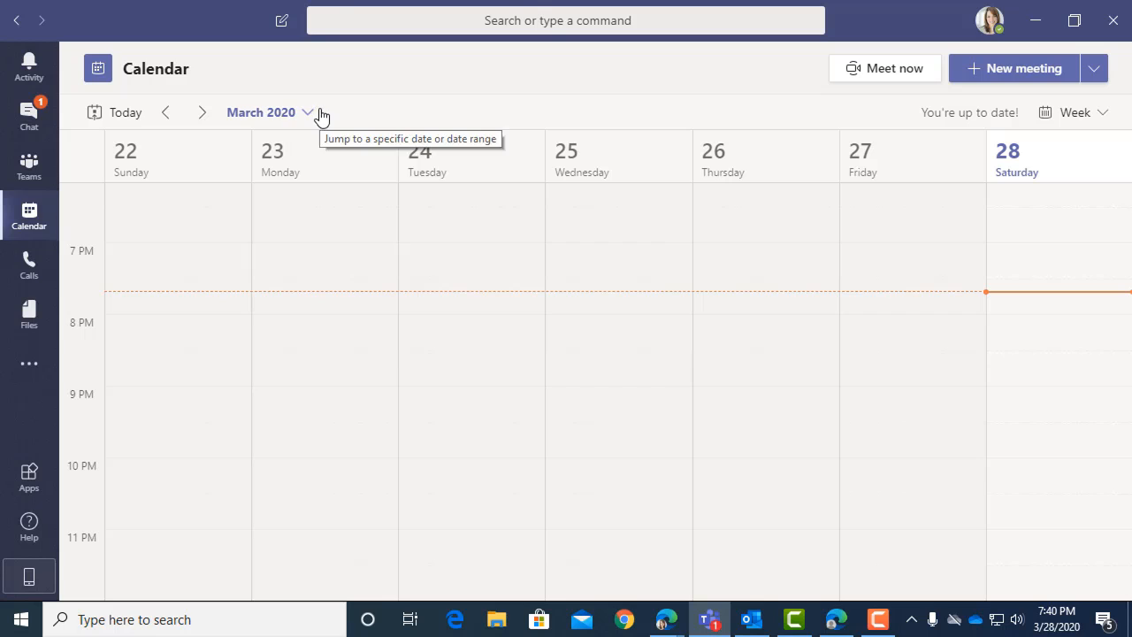
left_click(308, 114)
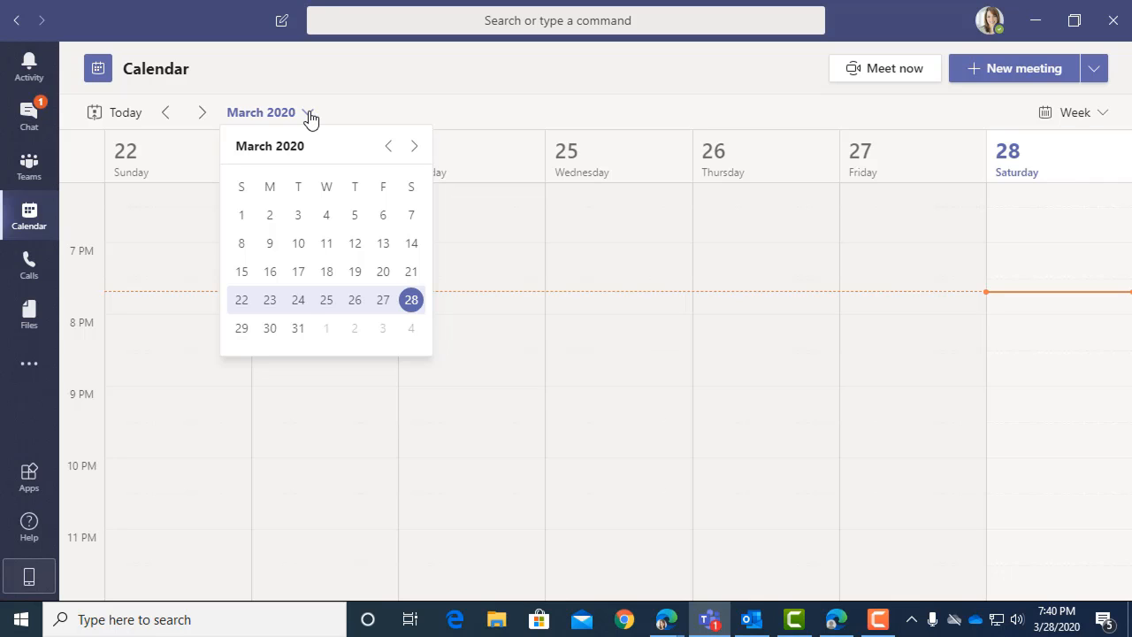
left_click(124, 113)
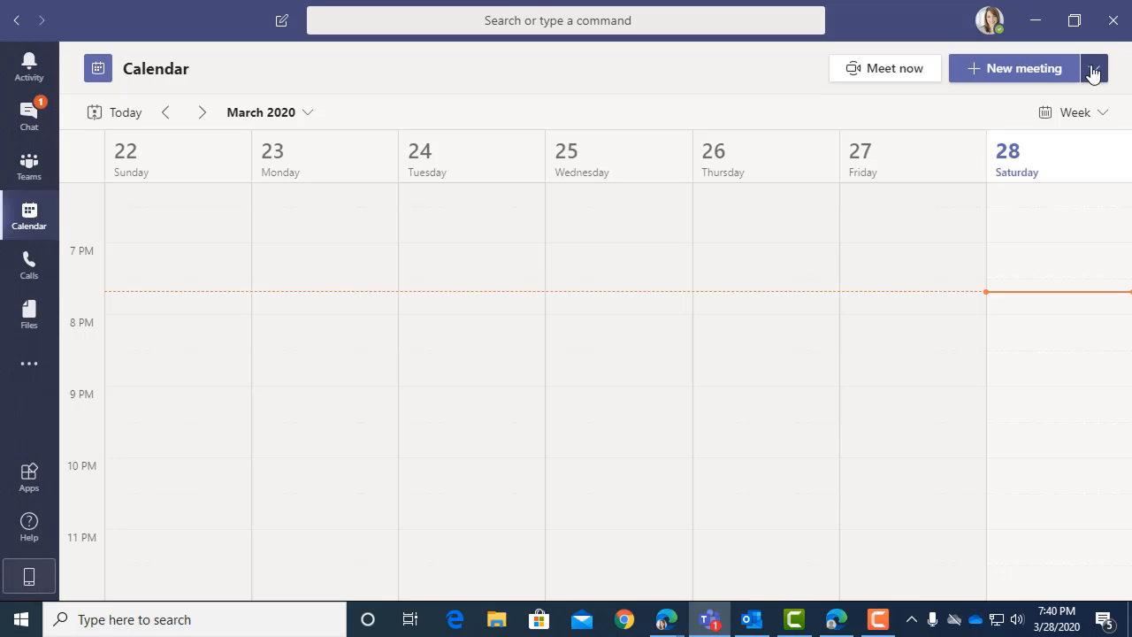
Step: Start scheduling a new meeting, check the available time zones, and title it "Project Update Meeting"
left_click(1092, 71)
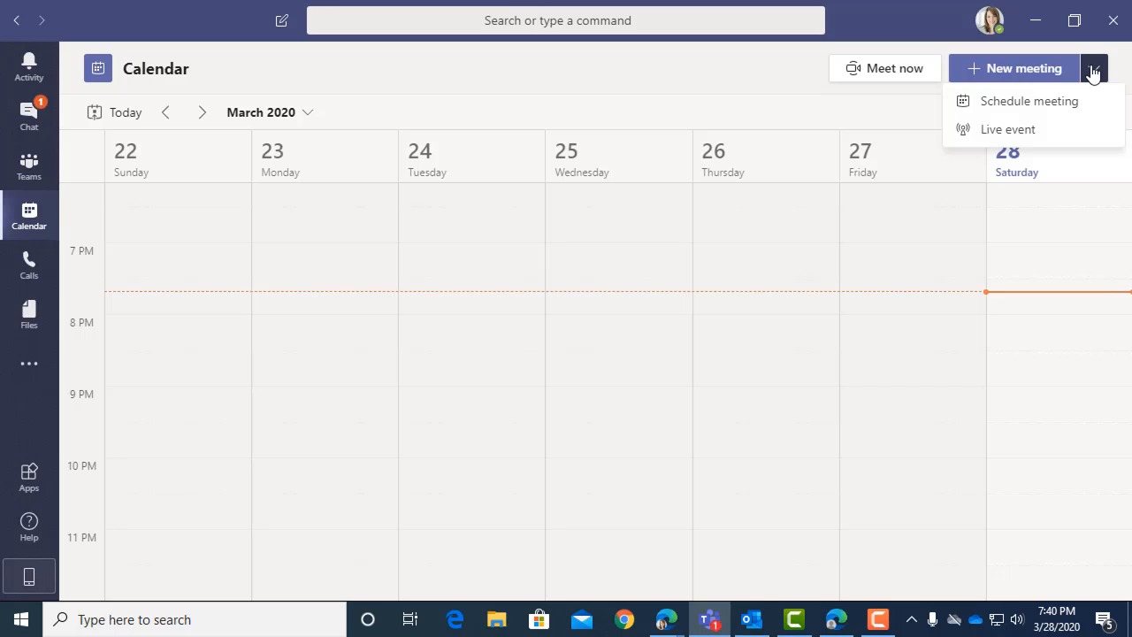
left_click(1012, 103)
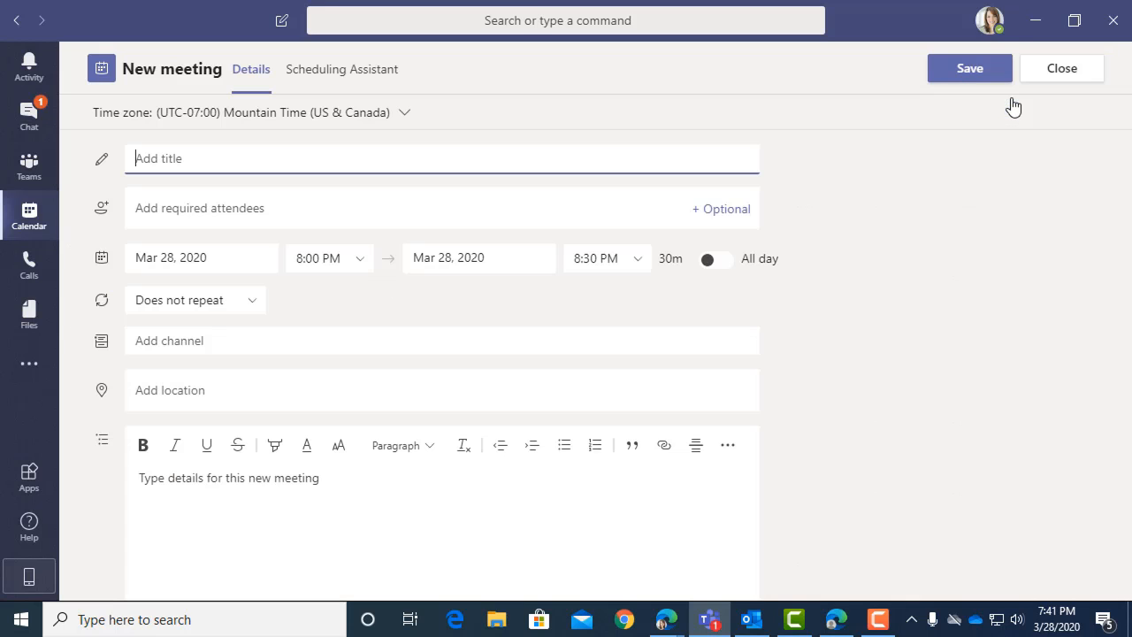
left_click(404, 114)
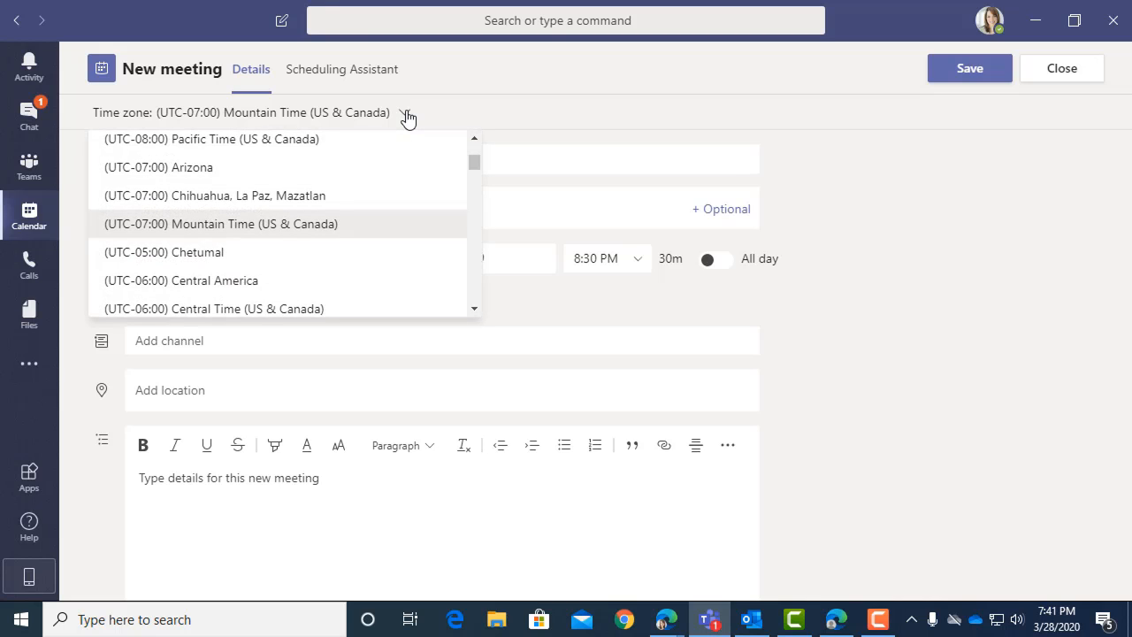
left_click(405, 115)
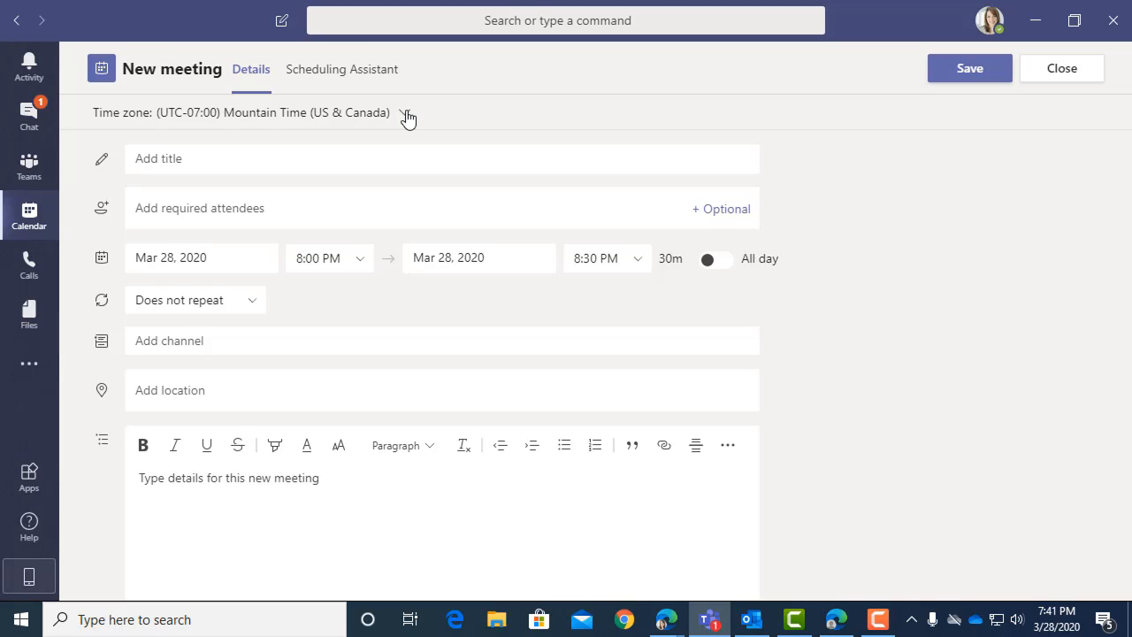
left_click(380, 160)
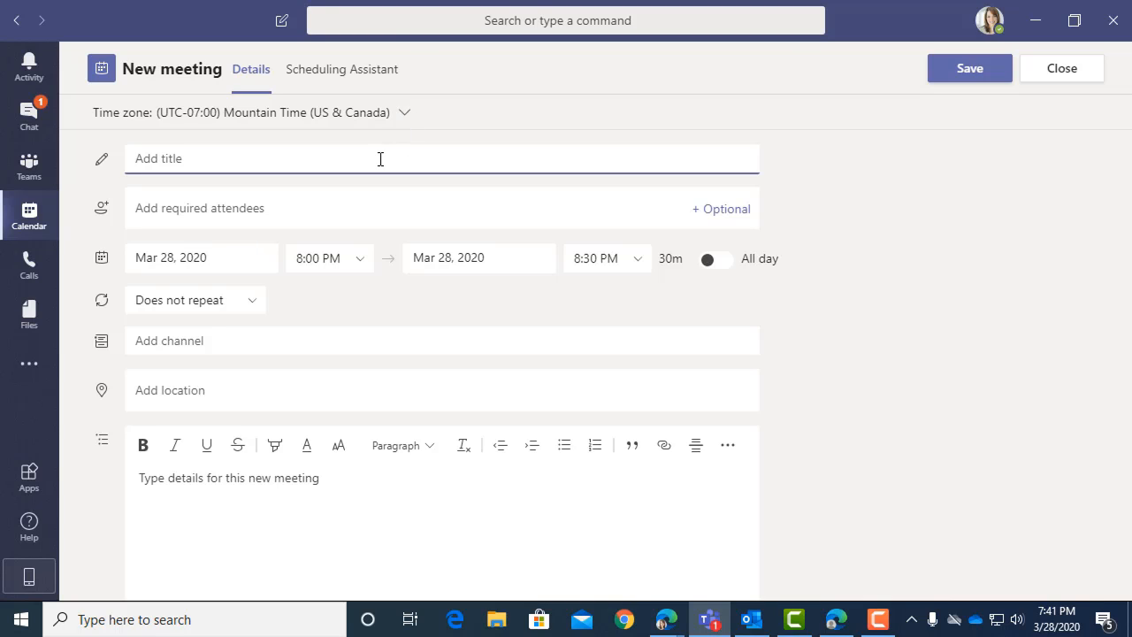
type("Project Update Meeting")
Step: Add the VP Human Resources and the Chief Information Officer as required attendees of the meeting
left_click(327, 208)
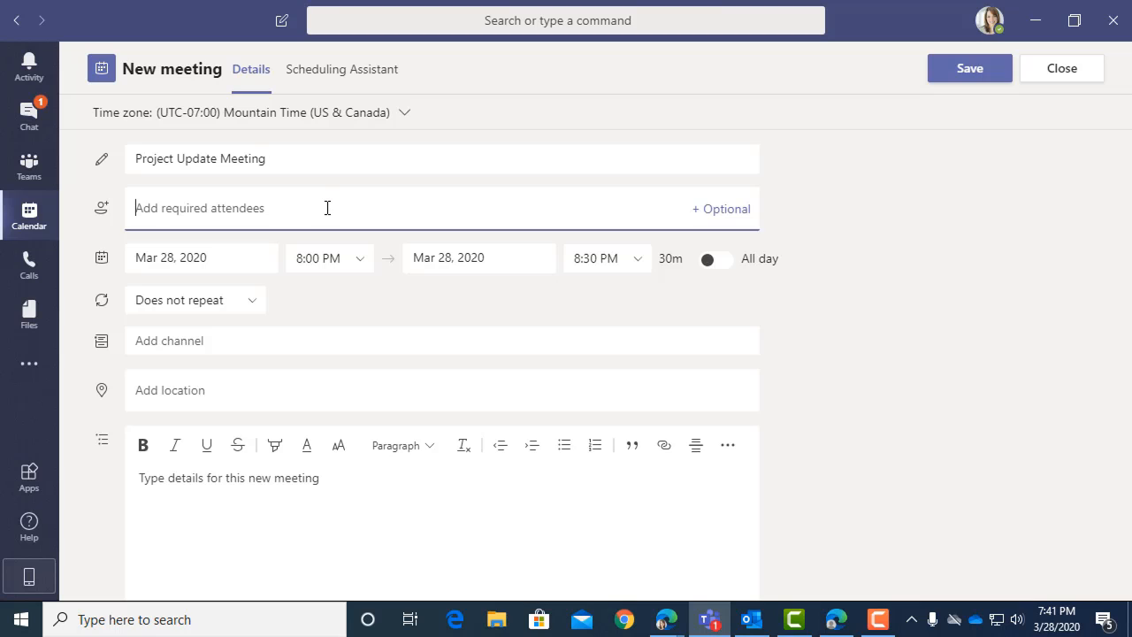
type("amy")
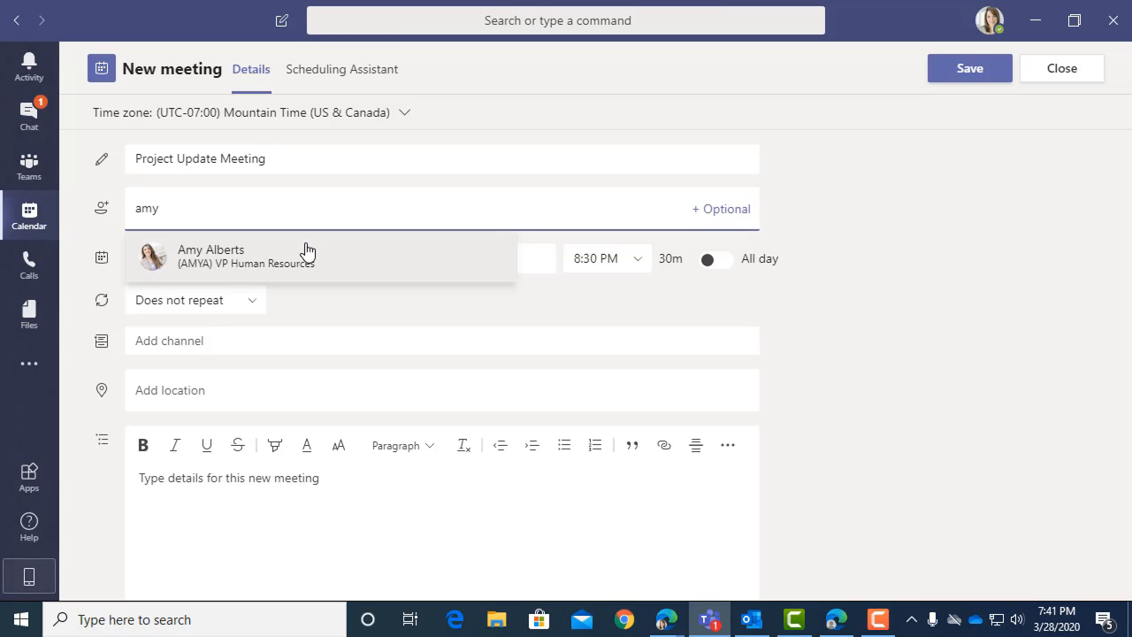
left_click(306, 250)
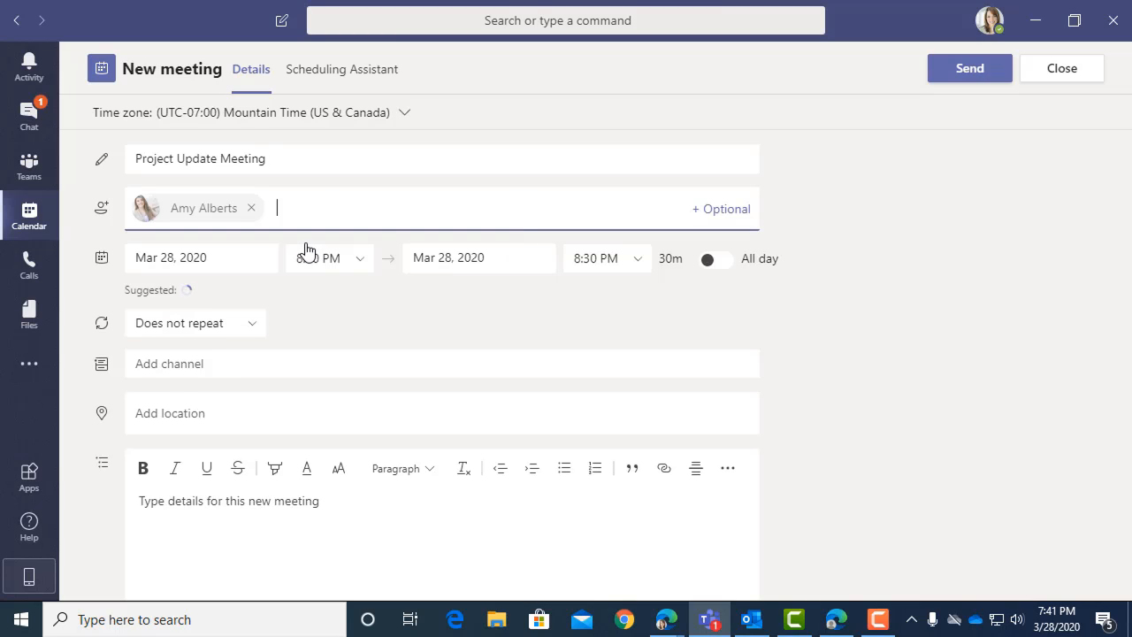
type("jeff")
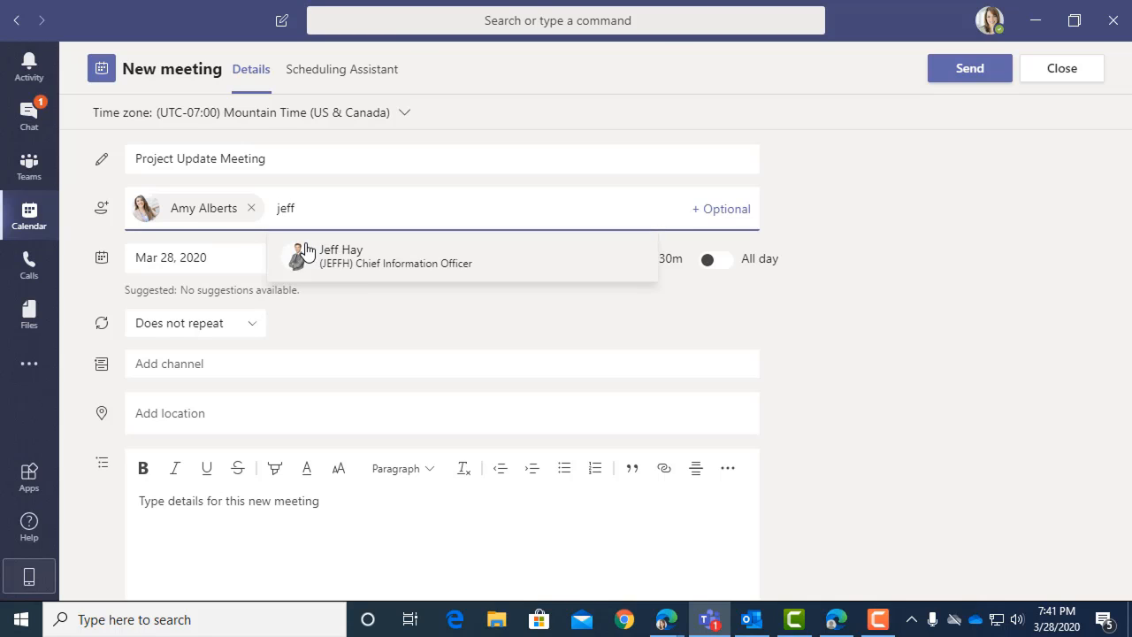
left_click(307, 251)
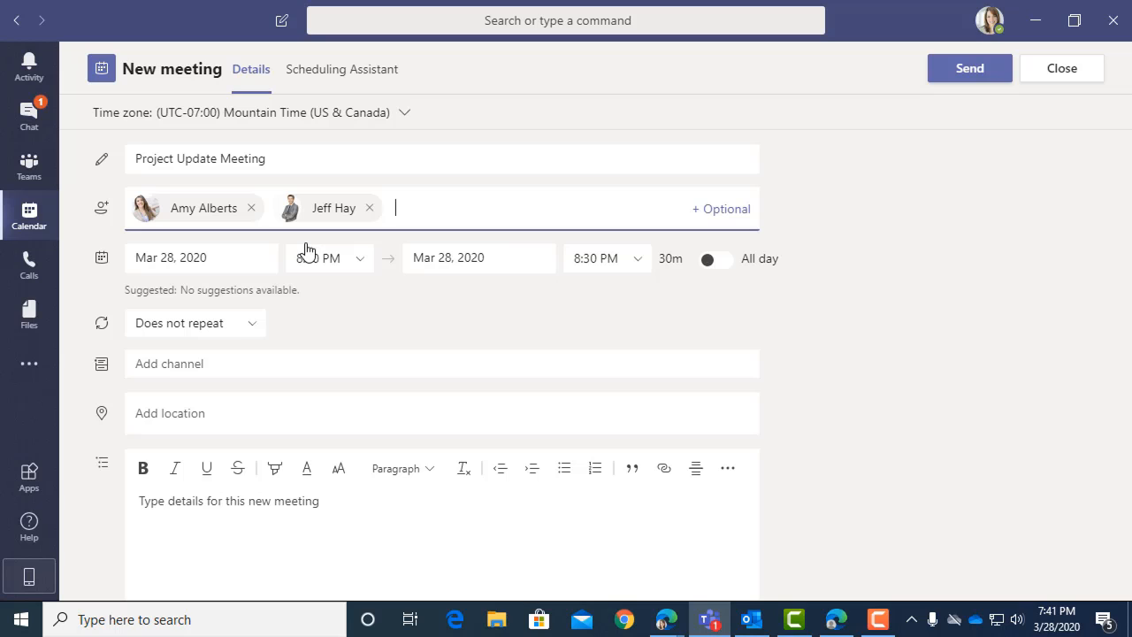
Step: Add the Chief Executive Officer as an optional attendee of the meeting
left_click(744, 218)
type("d")
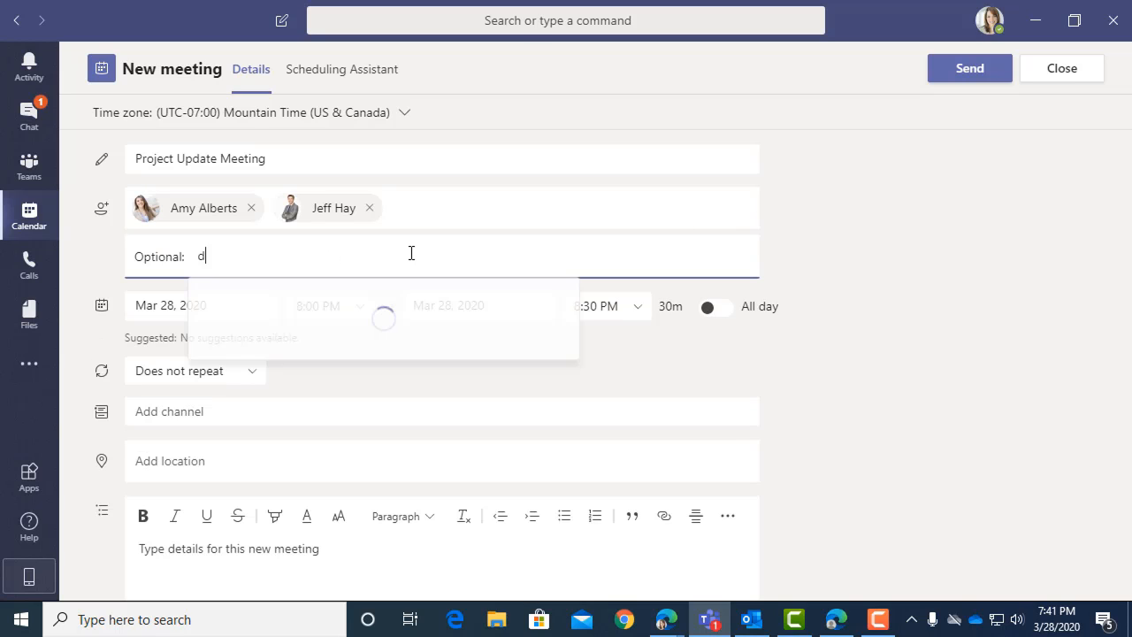
type("an")
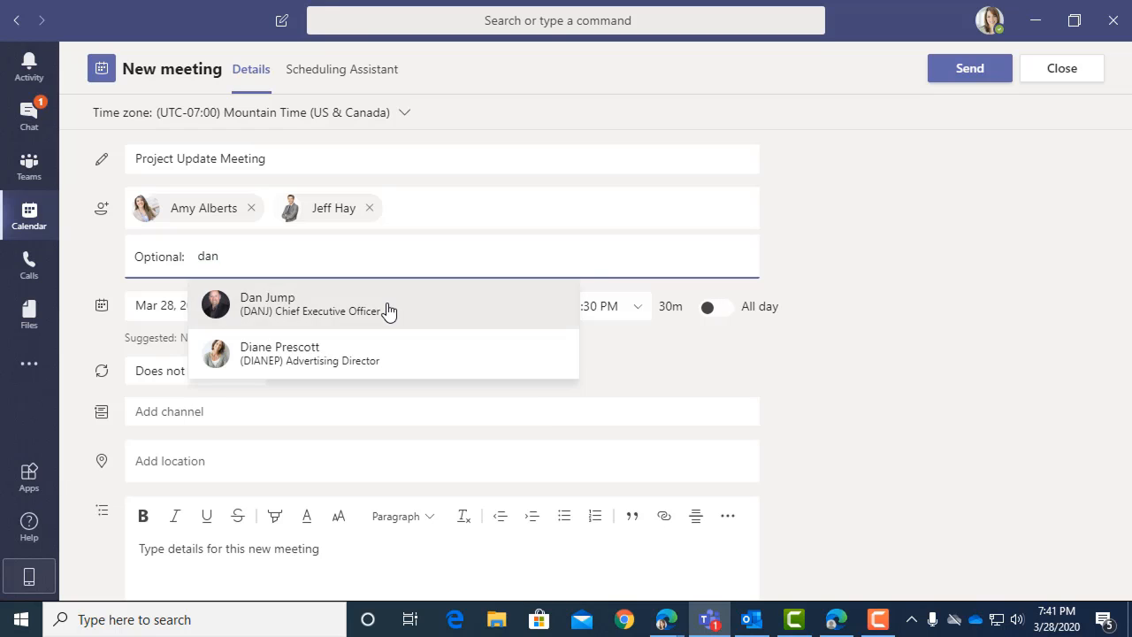
left_click(387, 310)
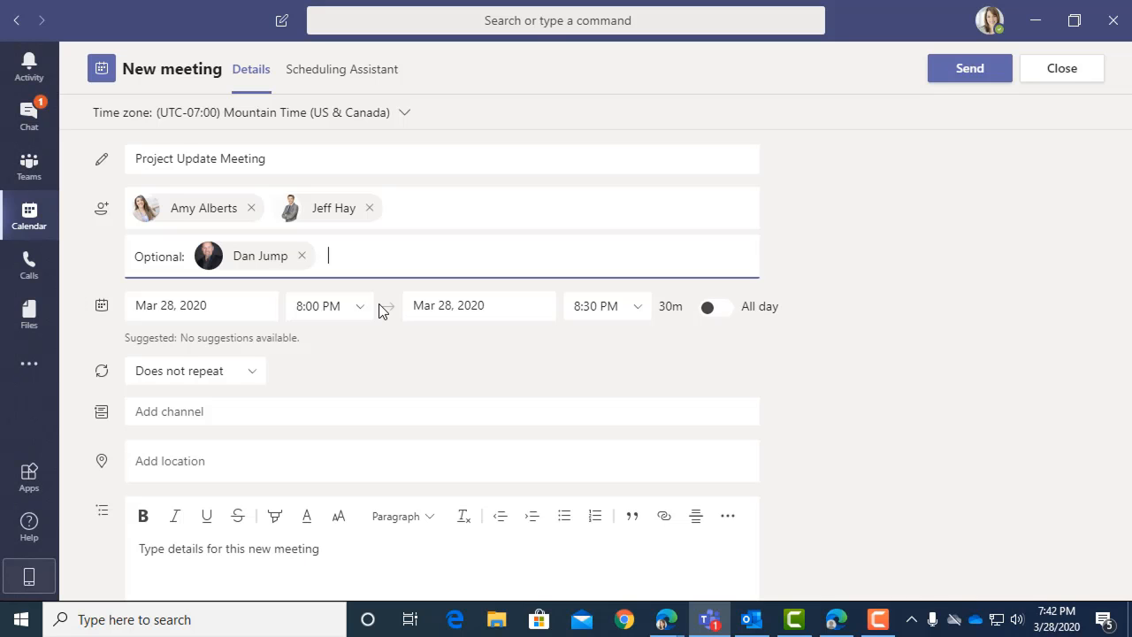
Step: Set the meeting's end time to 9:00 PM and check the available recurrence options
left_click(363, 308)
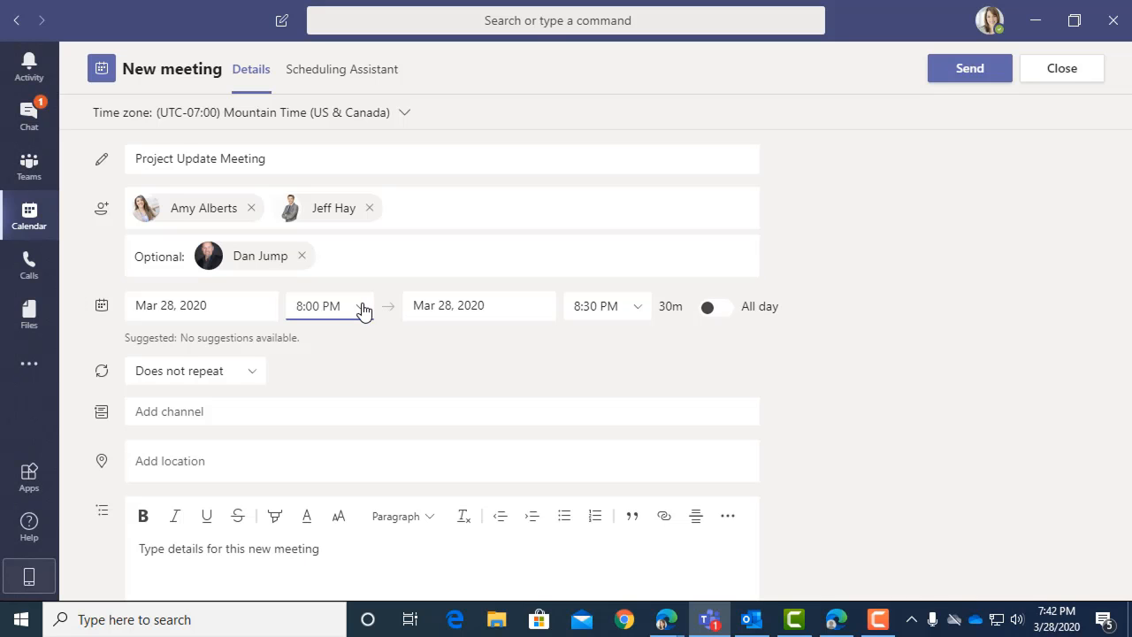
left_click(362, 306)
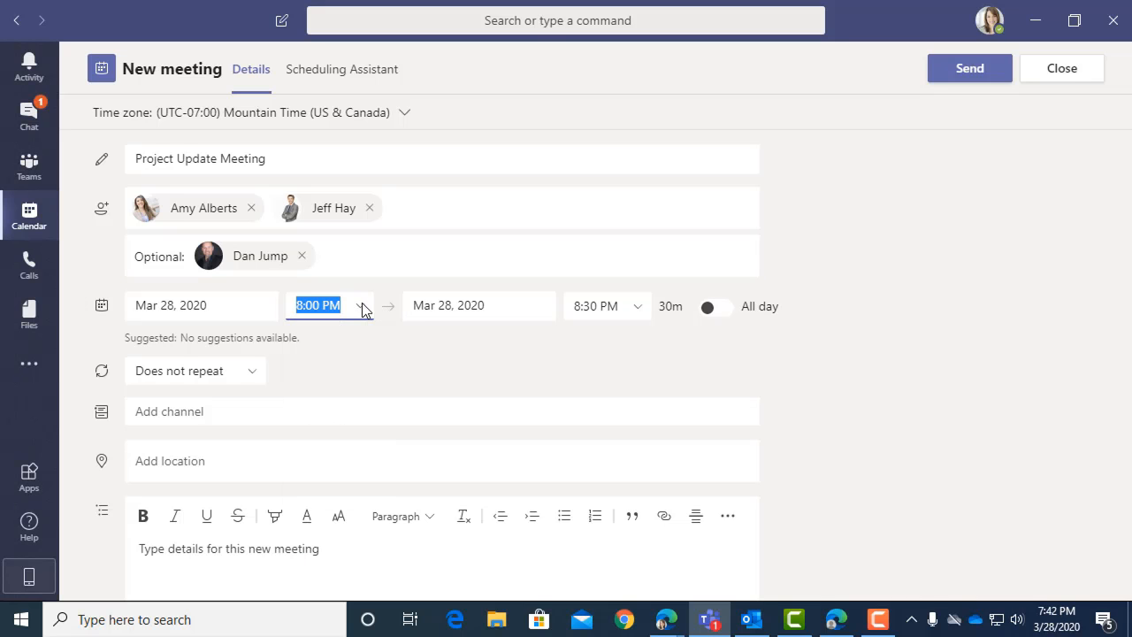
left_click(638, 310)
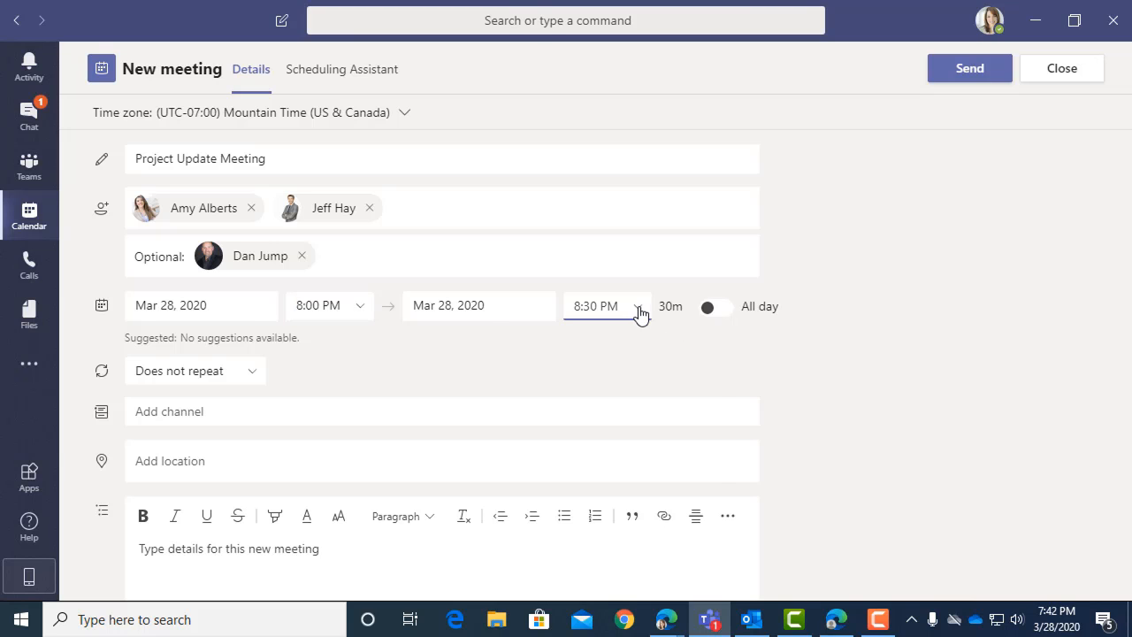
left_click(638, 310)
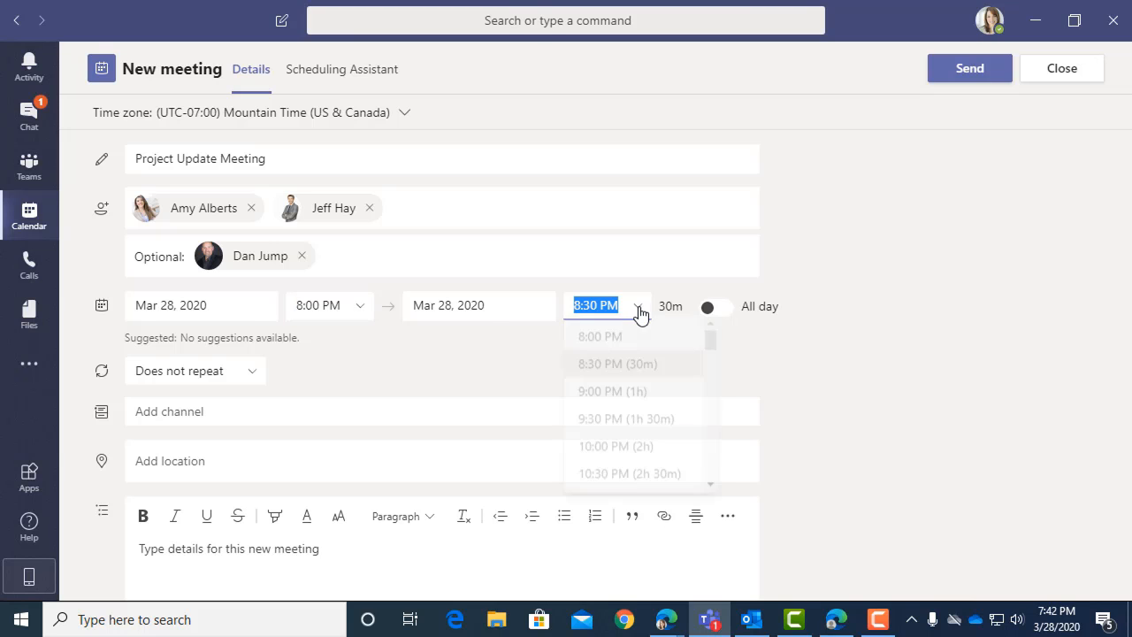
left_click(610, 397)
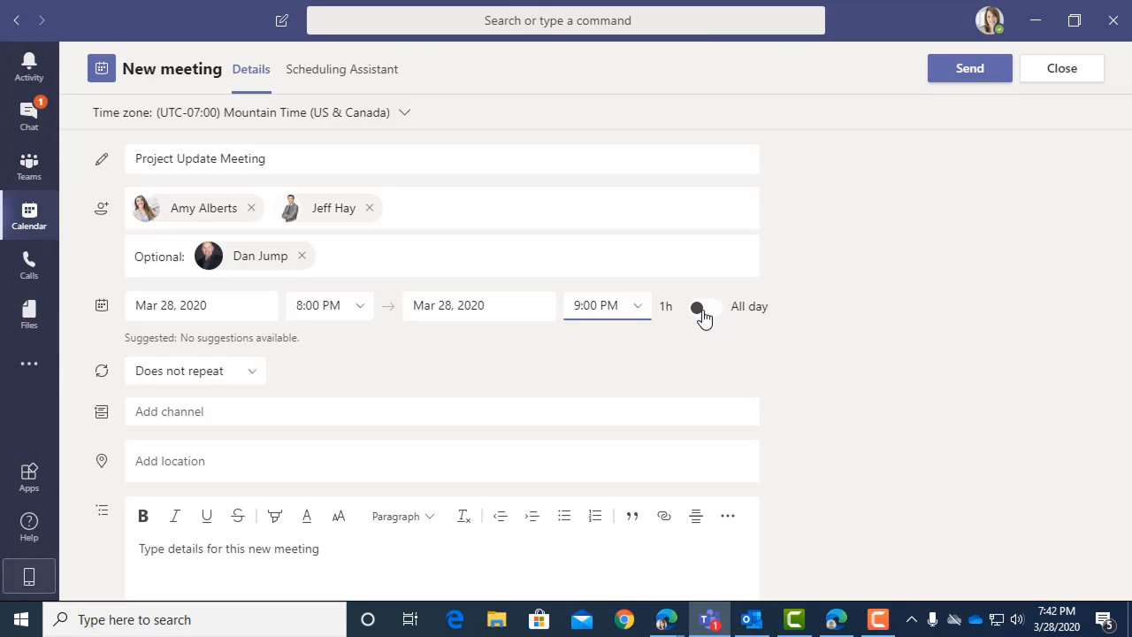
left_click(252, 373)
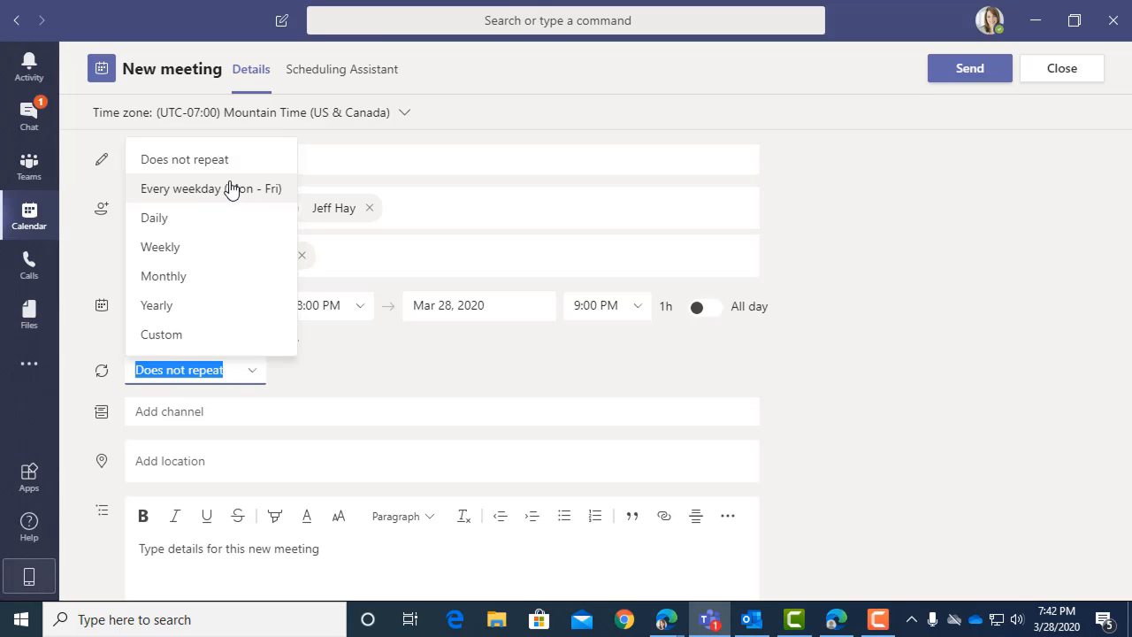
left_click(257, 397)
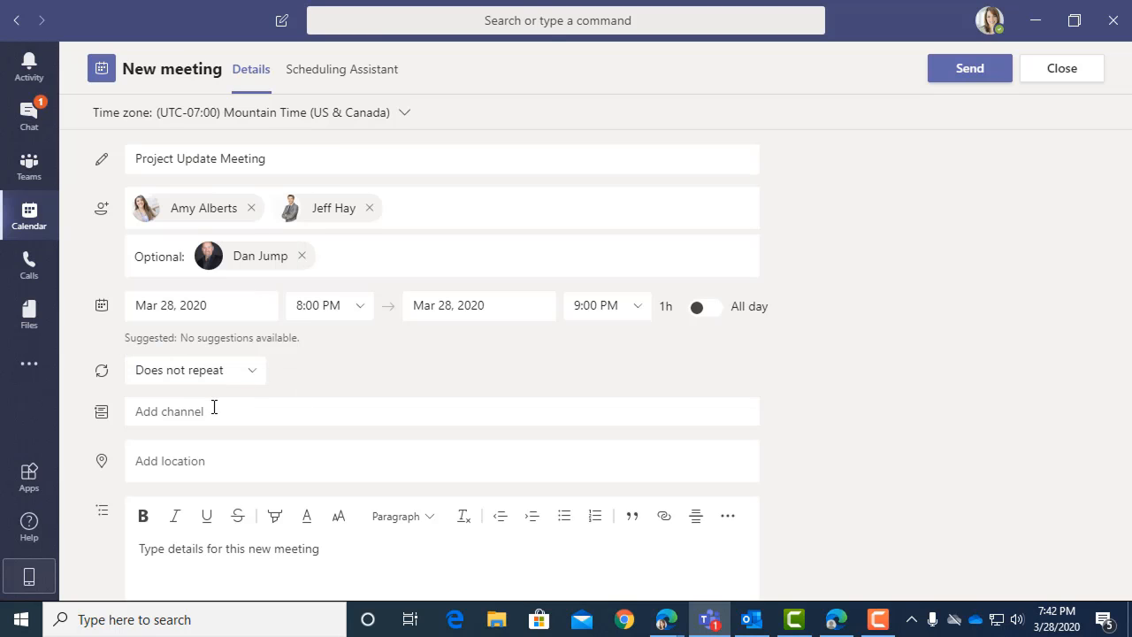
Step: Add the General channel of the Marketing Team to the meeting
left_click(210, 412)
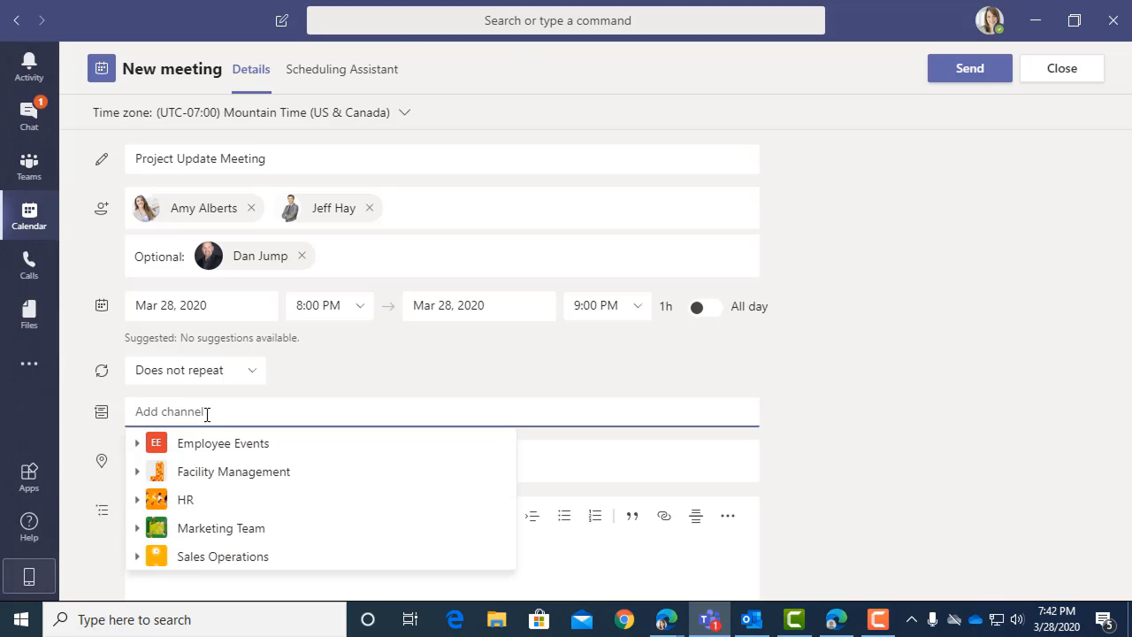
left_click(137, 530)
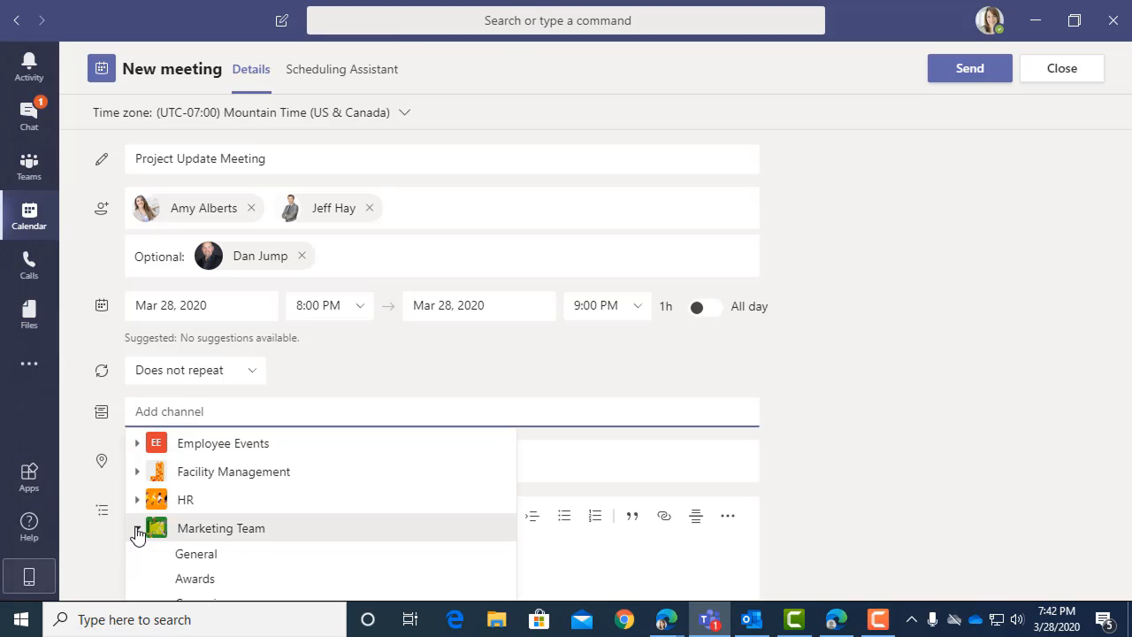
left_click(198, 557)
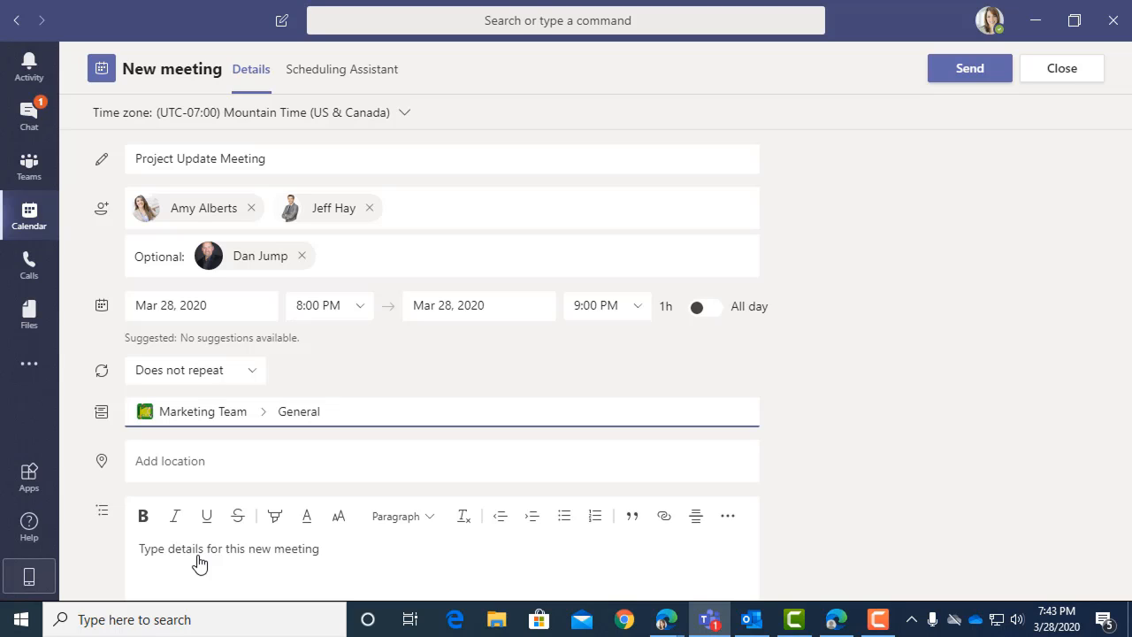
Step: Enter "Hey let's chat about the project" as the meeting details
left_click(250, 458)
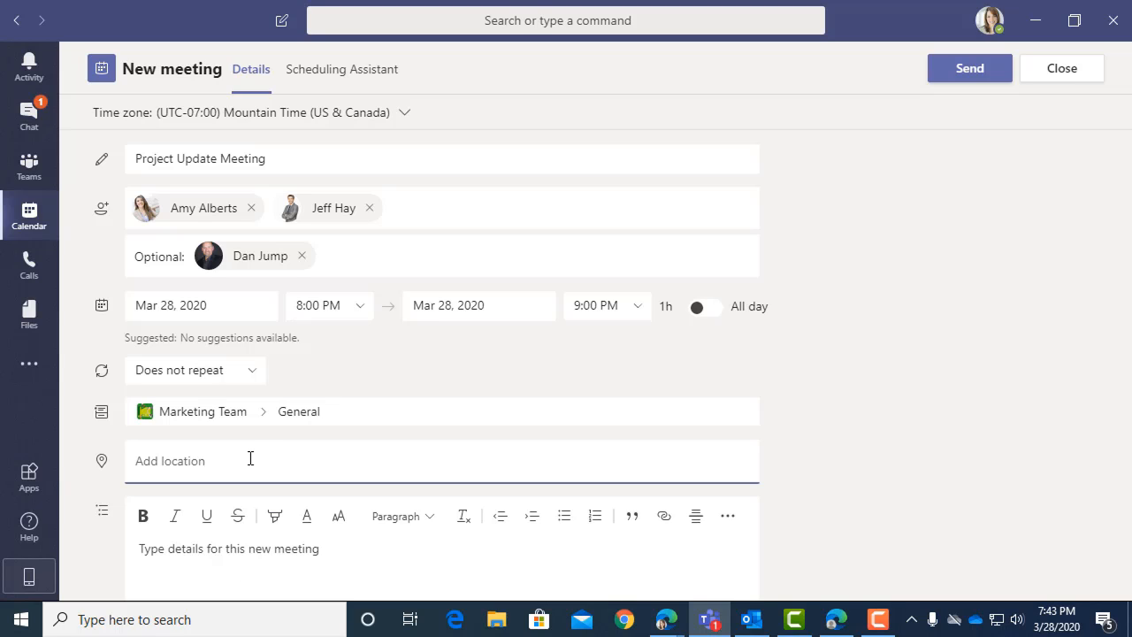
scroll(251, 468, "down", 2)
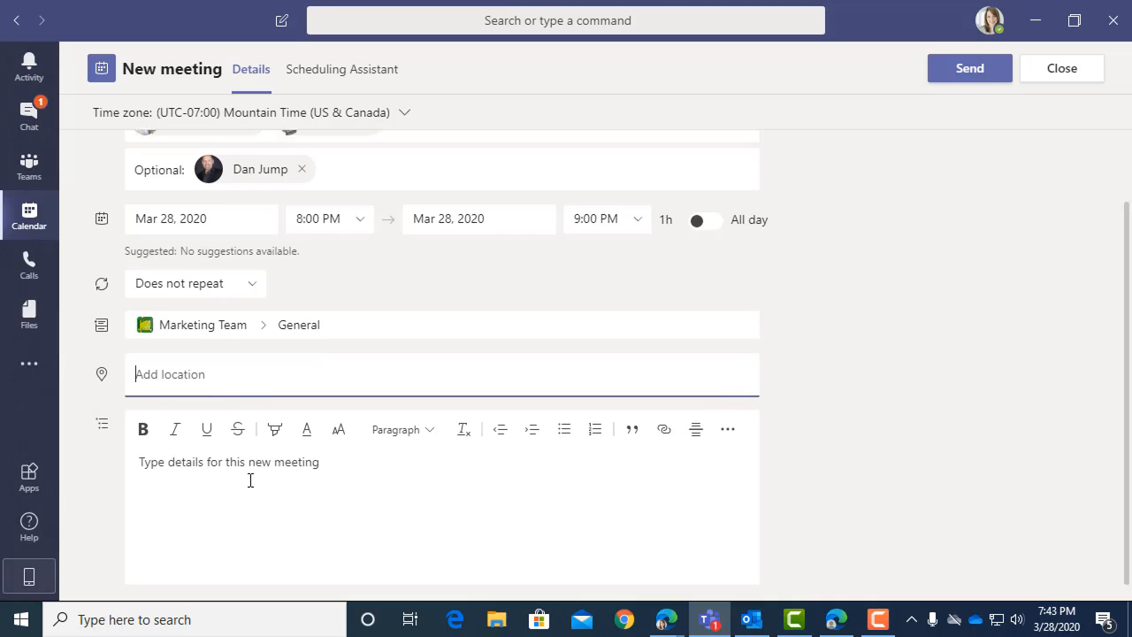
left_click(219, 469)
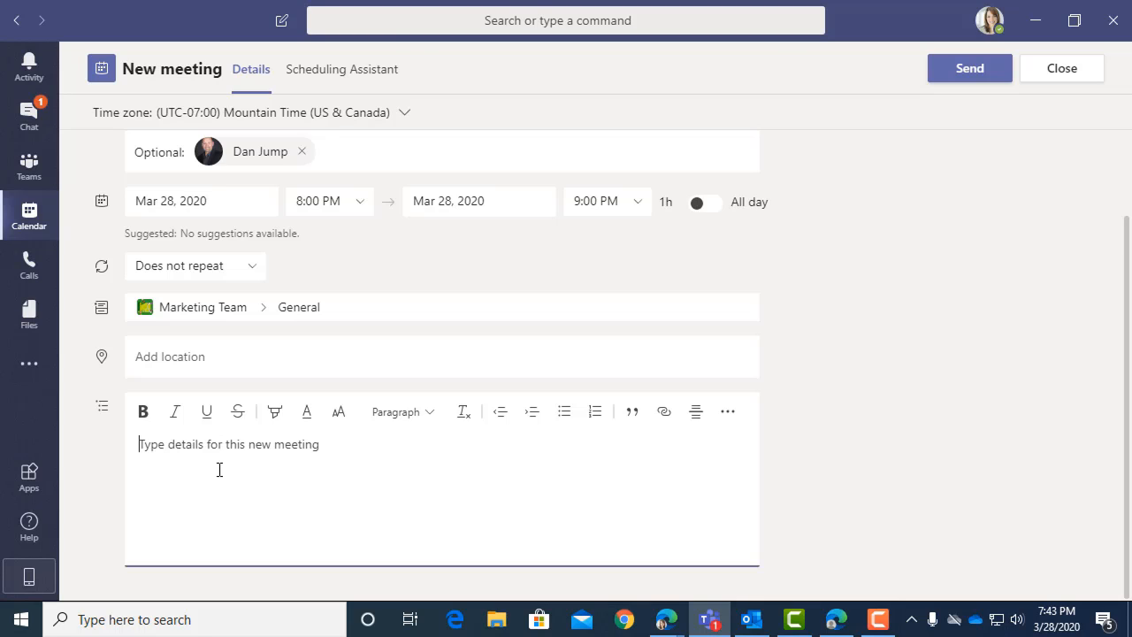
type("Hey let's chat ")
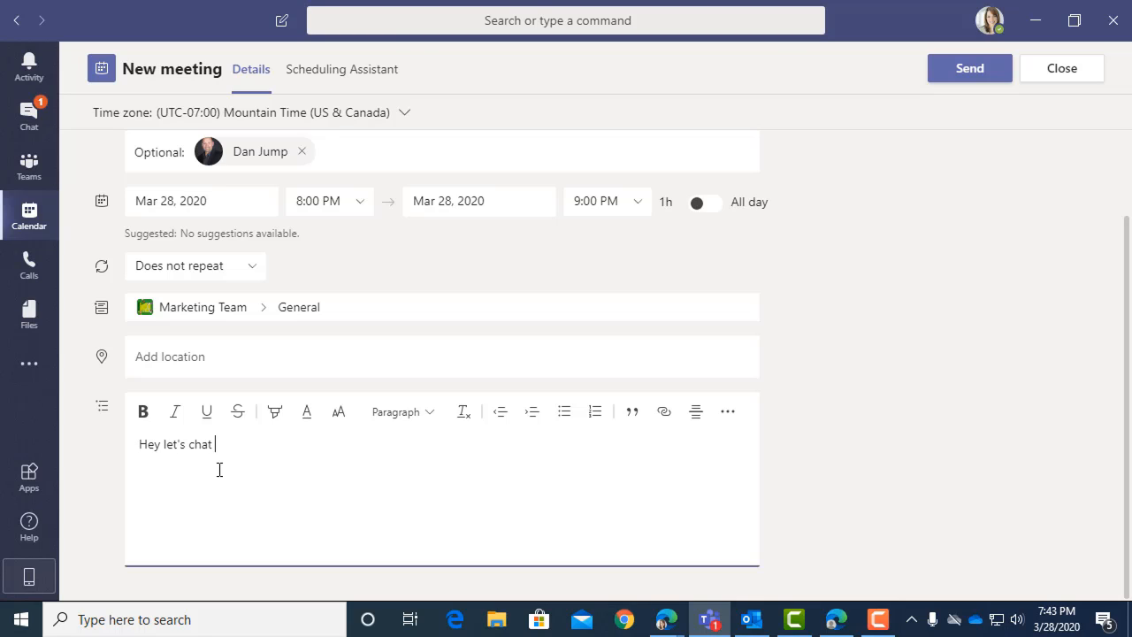
type("about the project")
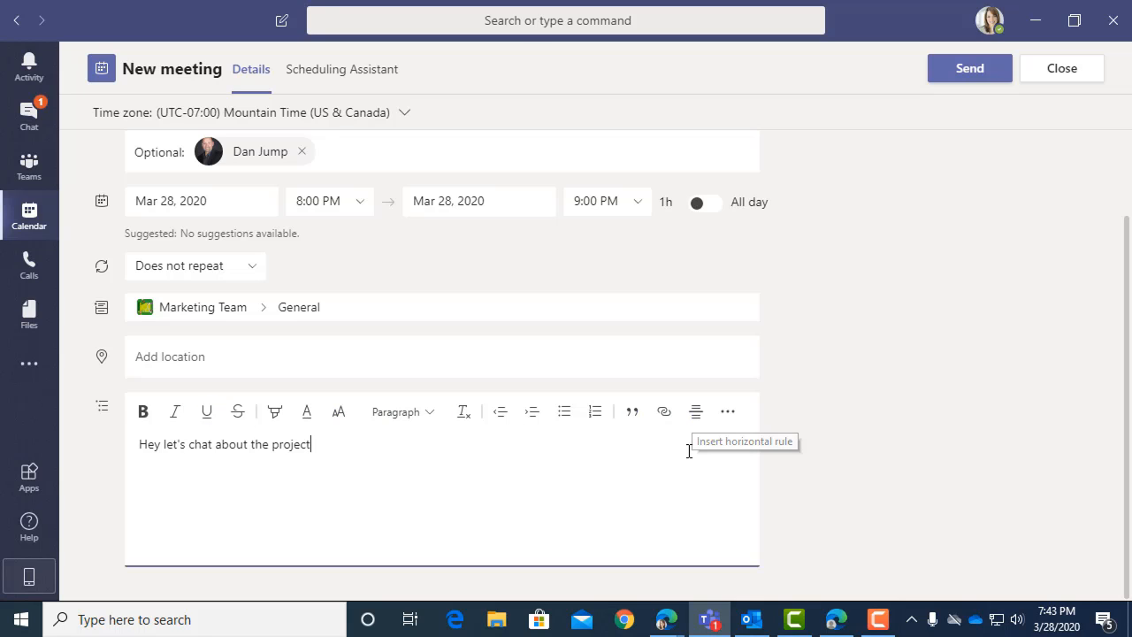
scroll(678, 479, "up", 3)
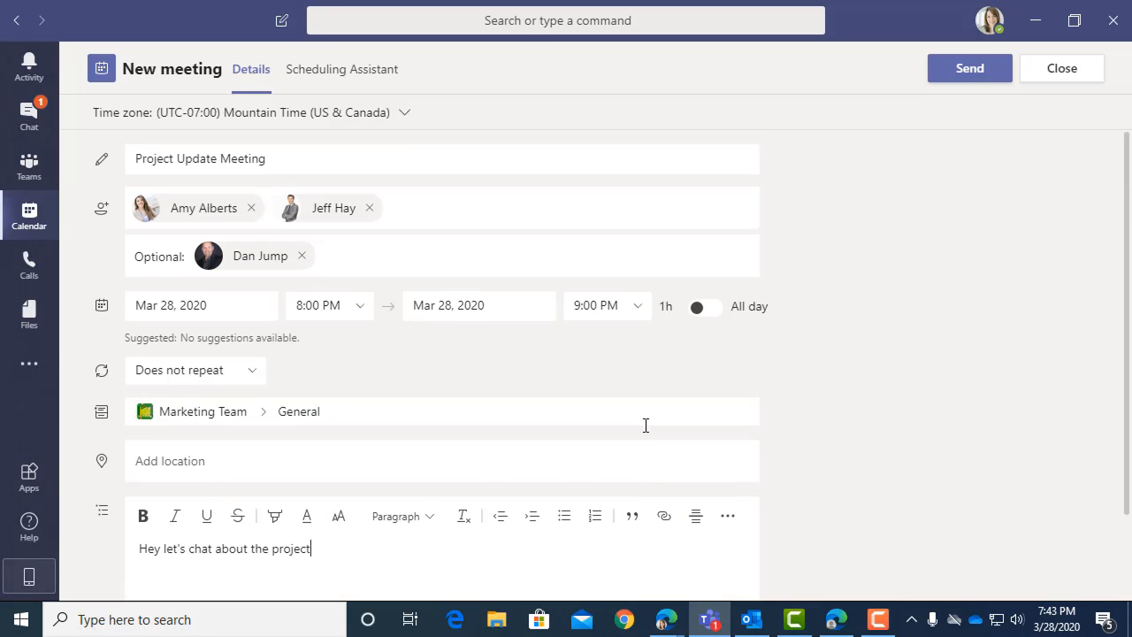
Step: Check the attendees' availability in the Scheduling Assistant, with and without the work hours view, and send the meeting invitation
left_click(309, 82)
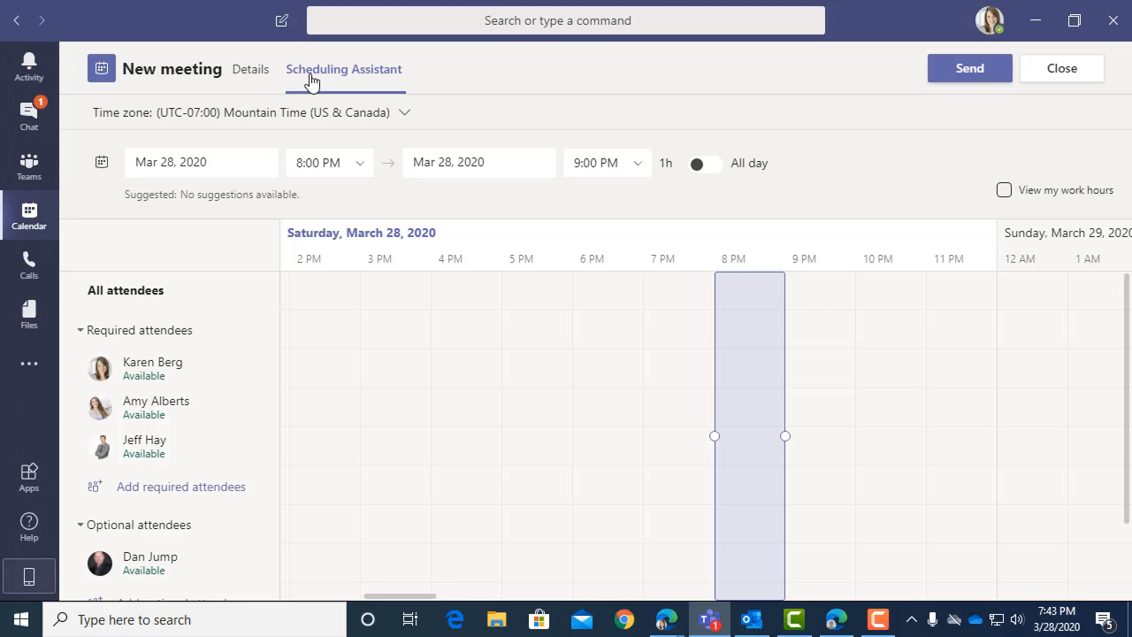
scroll(685, 327, "down", 2)
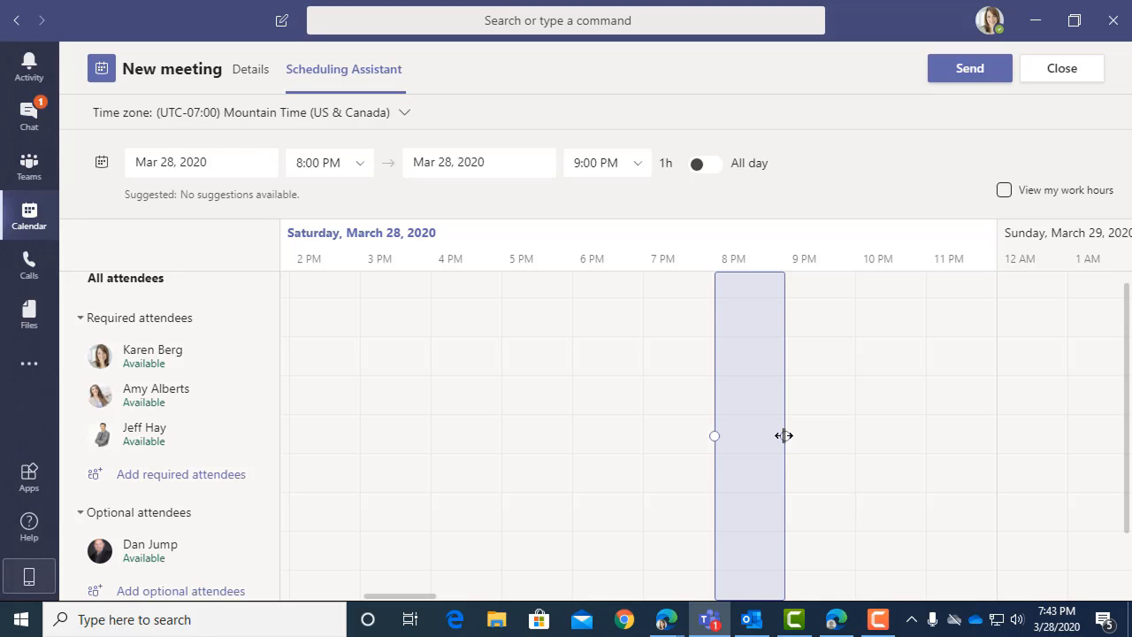
left_click(1004, 191)
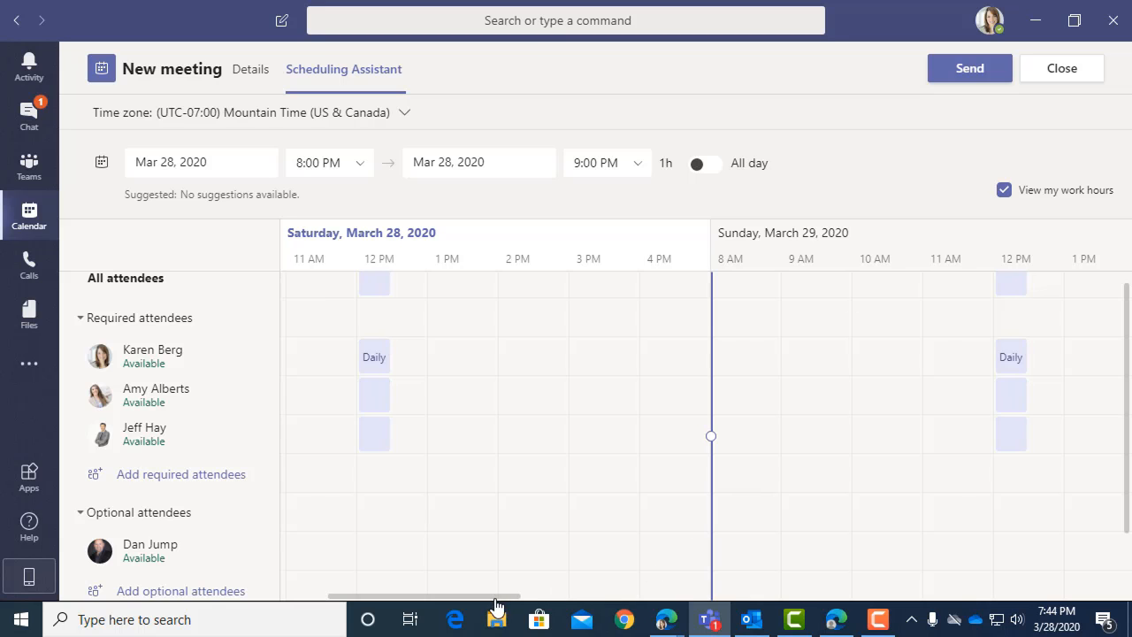
left_click_drag(489, 604, 546, 600)
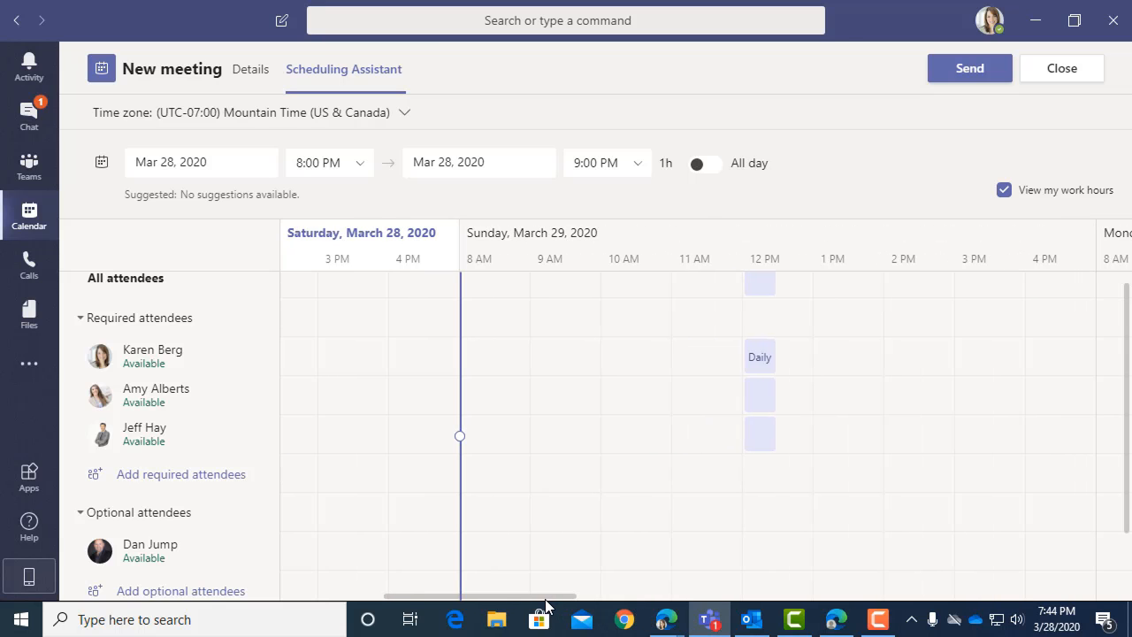
left_click(1005, 191)
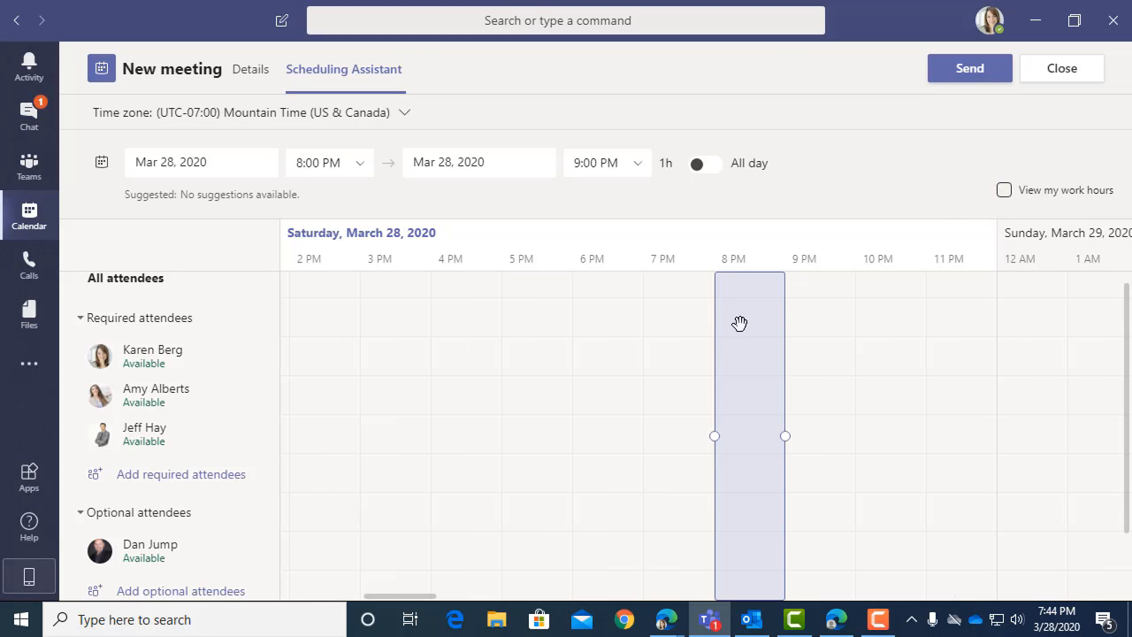
left_click(989, 78)
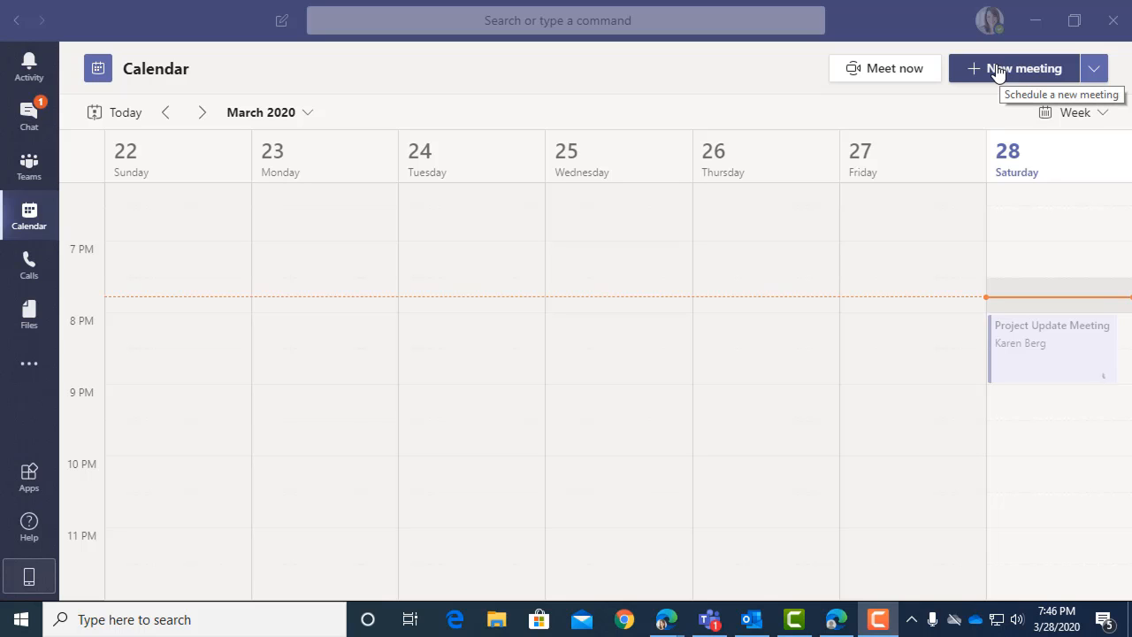
Step: Start an instant Meet now meeting and join it with the microphone muted
left_click(880, 77)
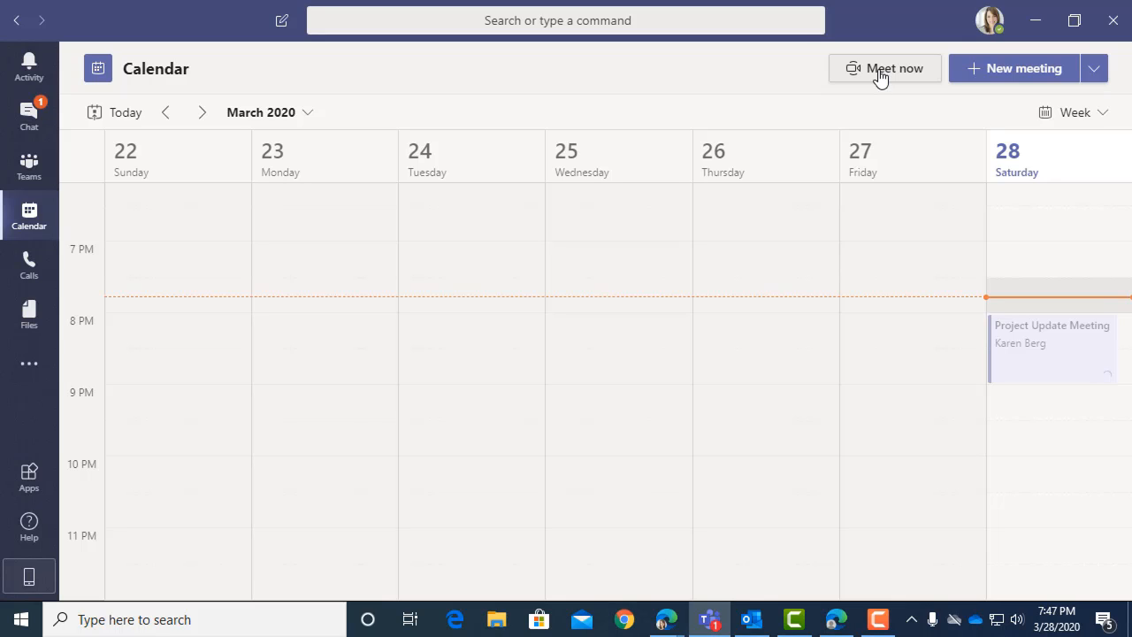
left_click(881, 77)
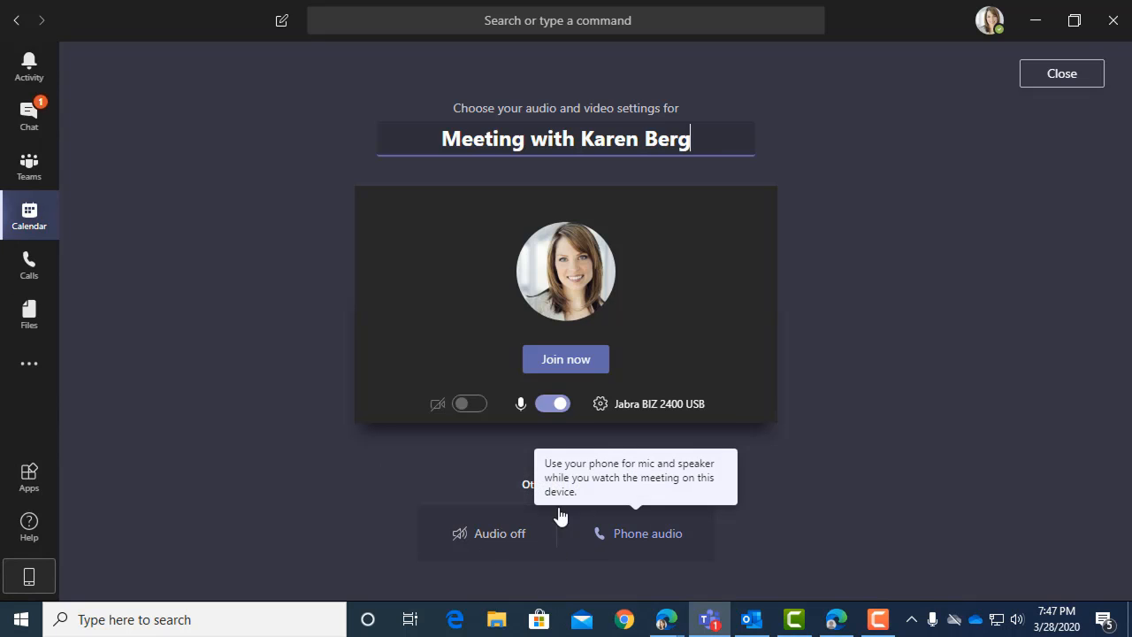
left_click(553, 411)
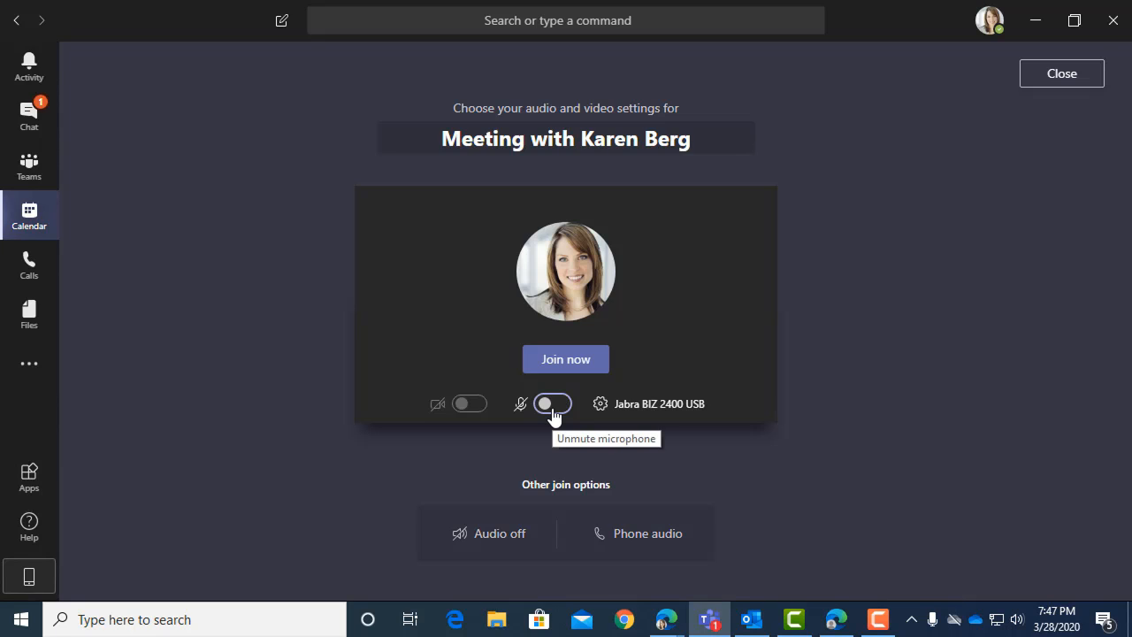
left_click(569, 364)
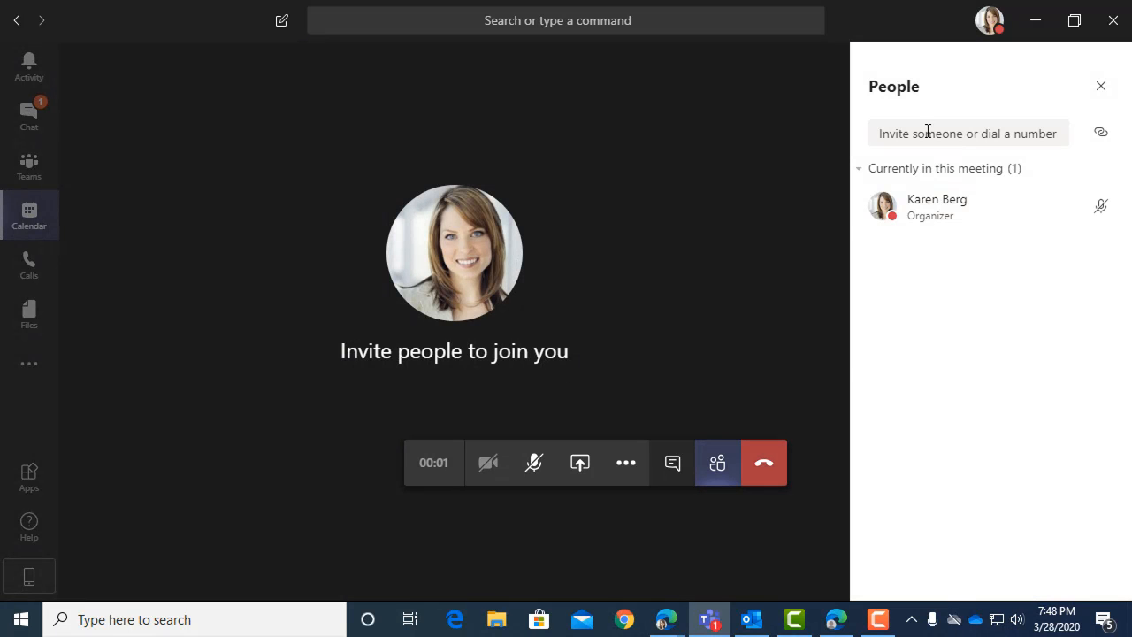
Step: Invite the Advertising Director and the VP Human Resources to the running meeting
left_click(899, 135)
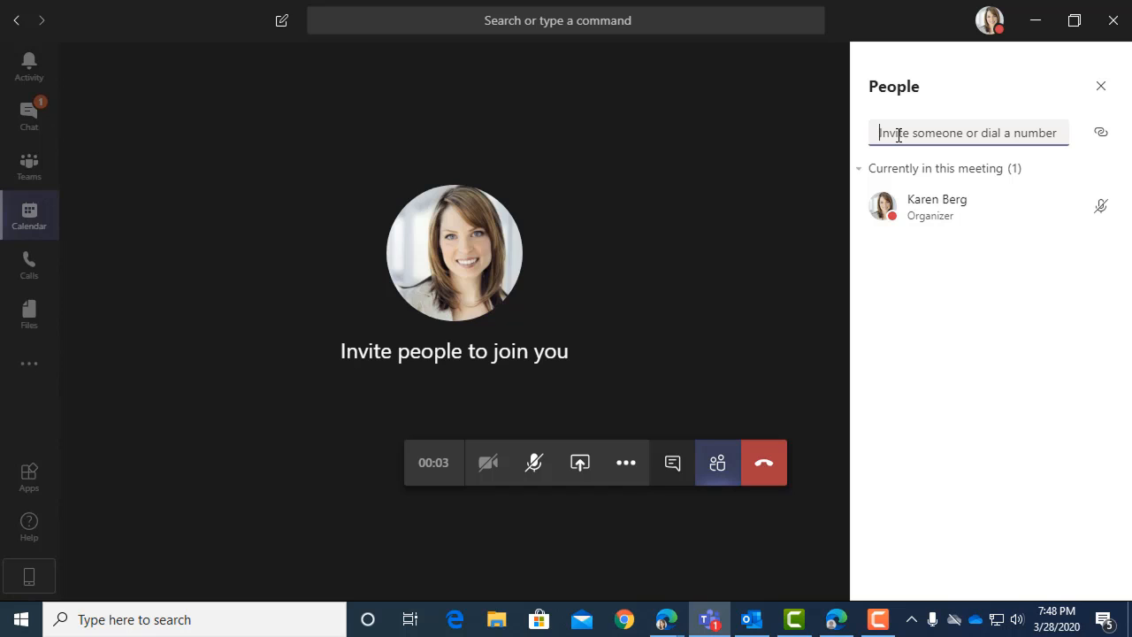
type("dine")
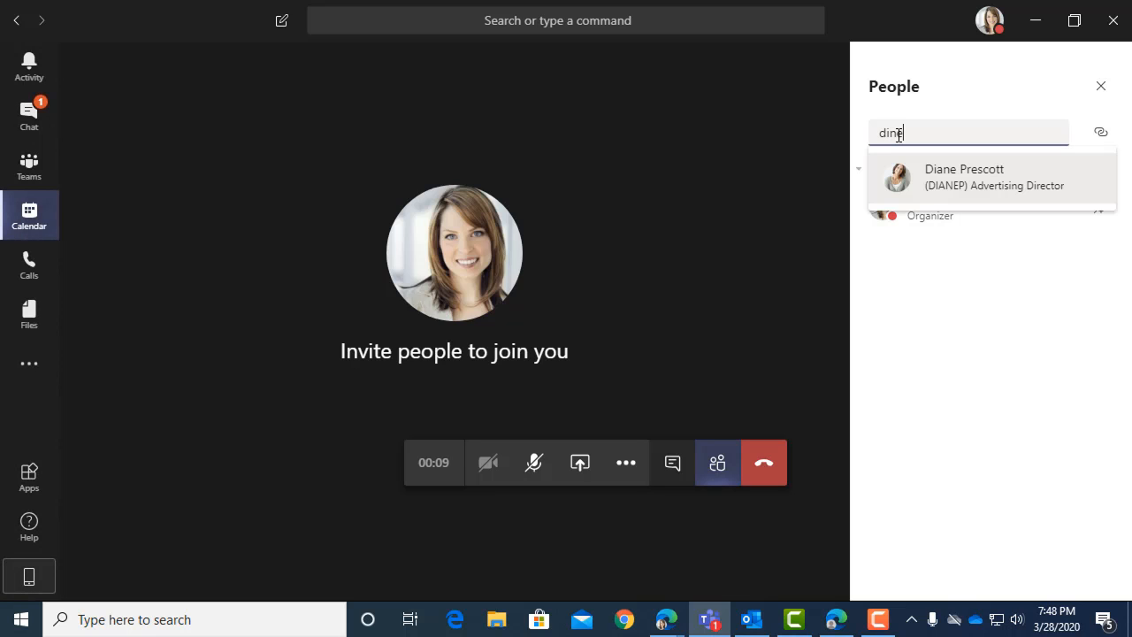
left_click(939, 173)
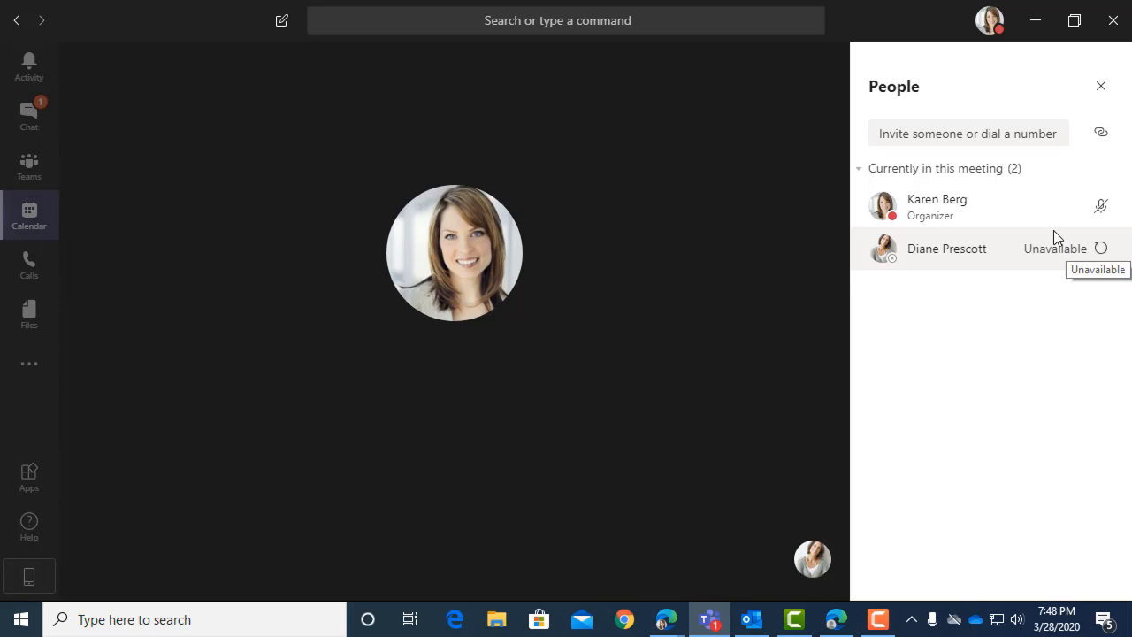
left_click(927, 133)
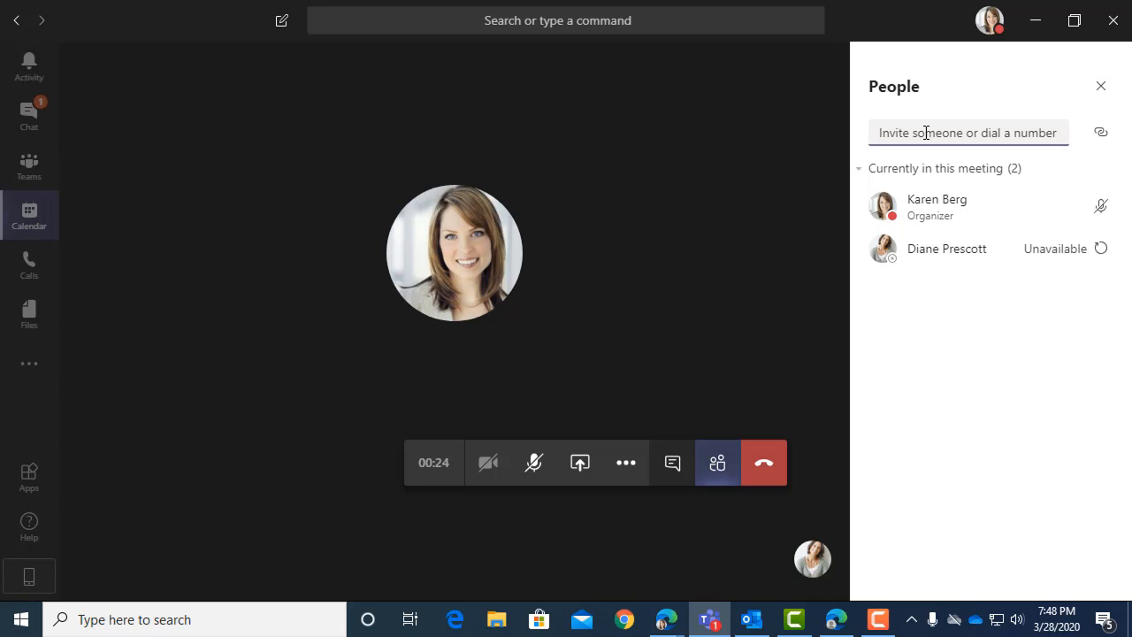
type("amy")
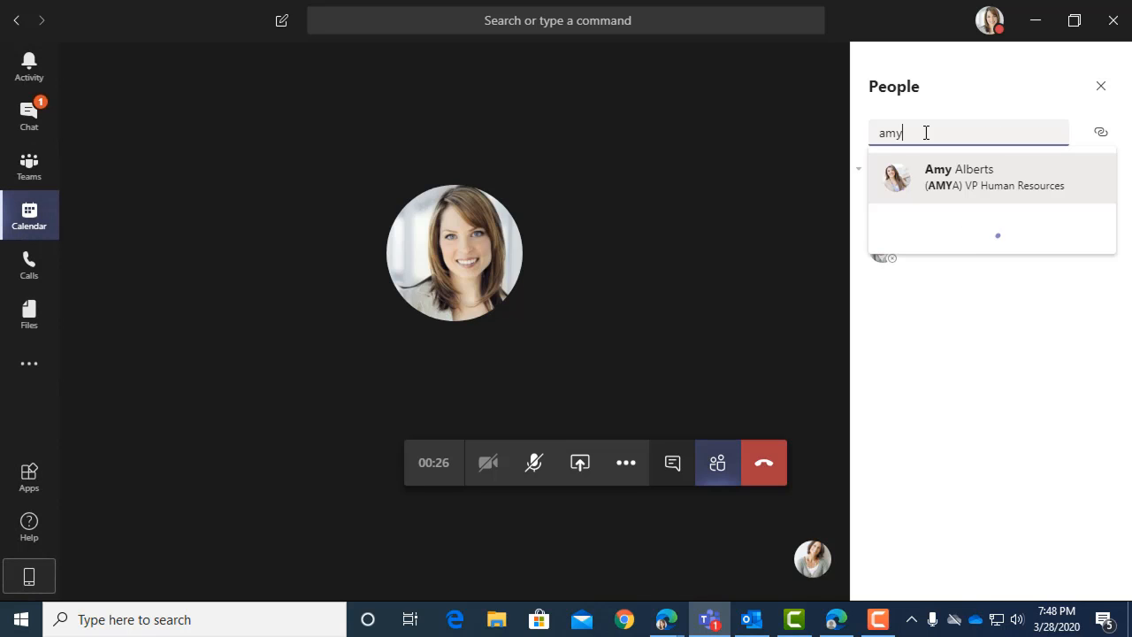
left_click(954, 169)
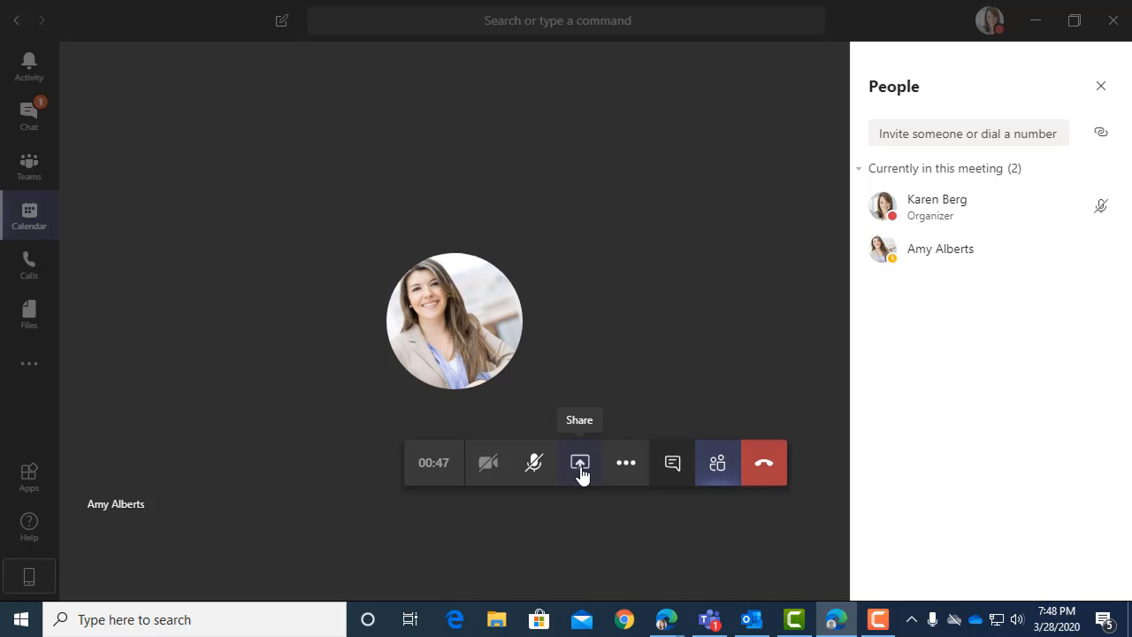
Step: Share a Microsoft Whiteboard in the meeting and handwrite "hello" on it with the black pen
left_click(581, 473)
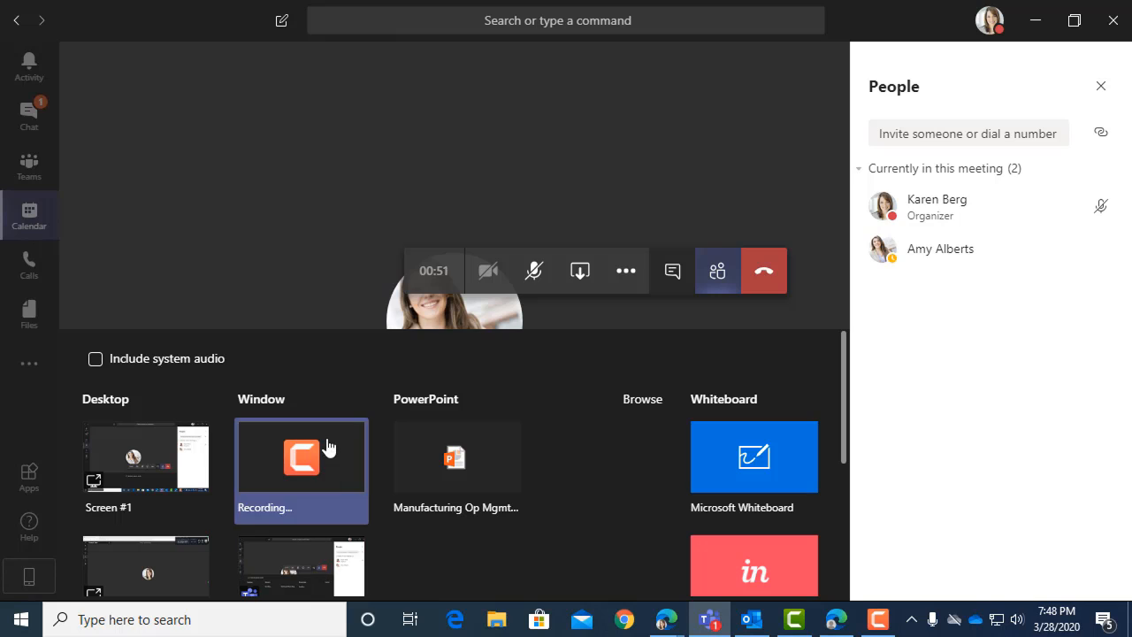
left_click(738, 475)
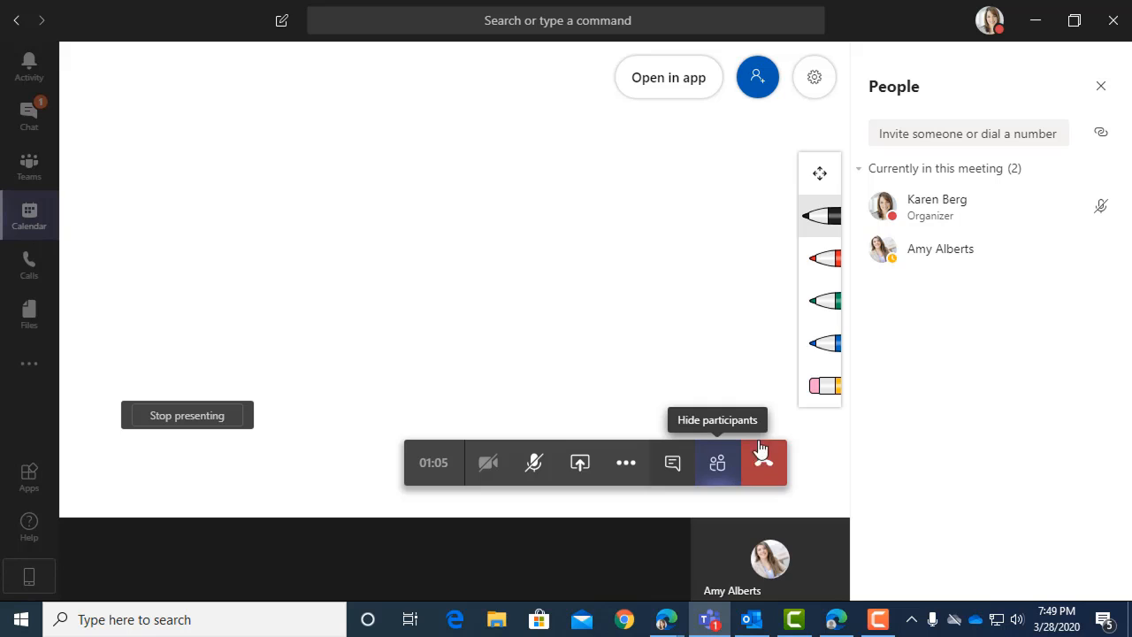
left_click(821, 216)
mouse_move(271, 293)
left_mouse_down()
mouse_move(331, 266)
mouse_move(331, 283)
mouse_move(364, 281)
mouse_move(384, 246)
left_mouse_up()
mouse_move(385, 285)
left_mouse_down()
mouse_move(399, 213)
mouse_move(437, 218)
mouse_move(460, 275)
mouse_move(473, 277)
mouse_move(469, 237)
left_mouse_up()
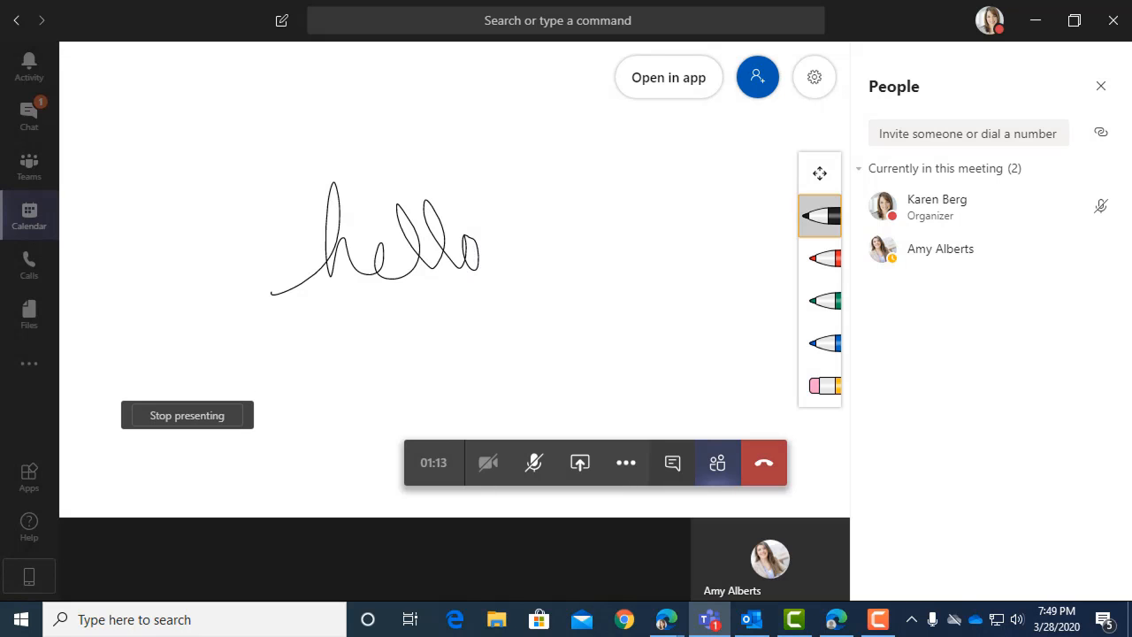
Step: Add a red line below "hello" from the other participant's window, plus a black diagonal through the word and a black line above it
left_click(837, 620)
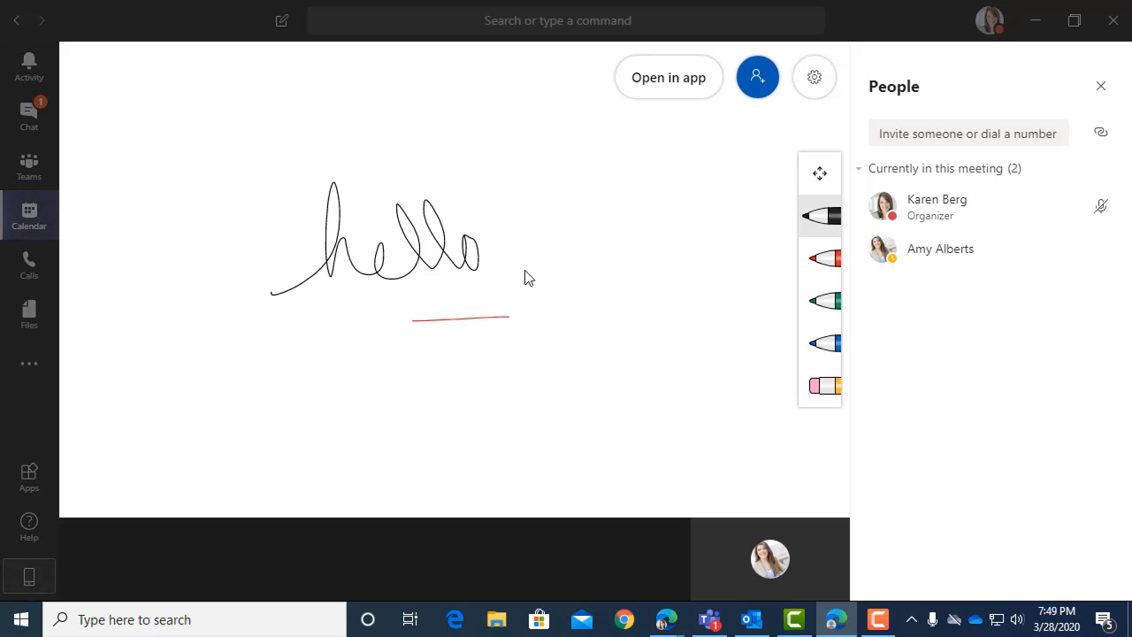
left_click(453, 246)
left_click_drag(405, 260, 271, 211)
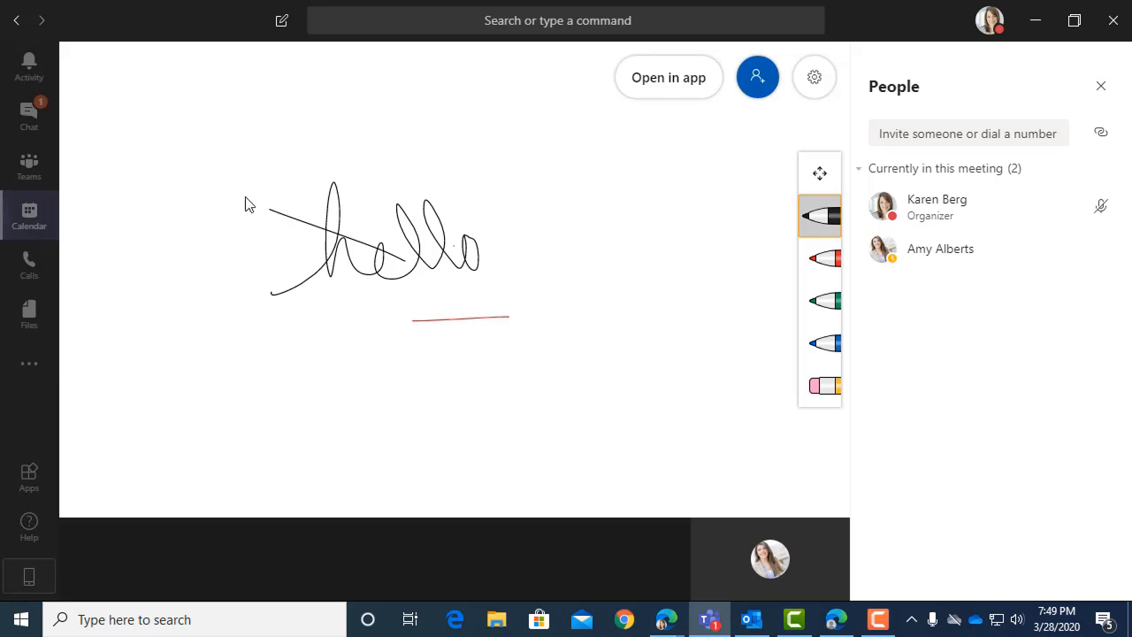
left_click_drag(302, 154, 421, 138)
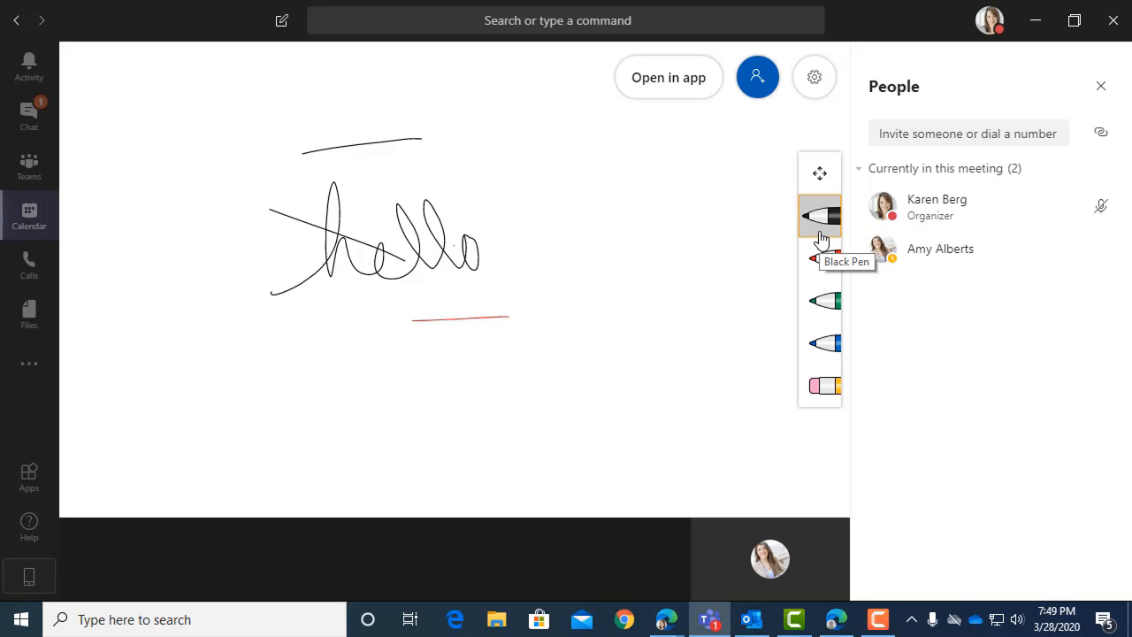
Step: Erase the black lines, the red line and the word "hello" from the whiteboard
left_click(827, 386)
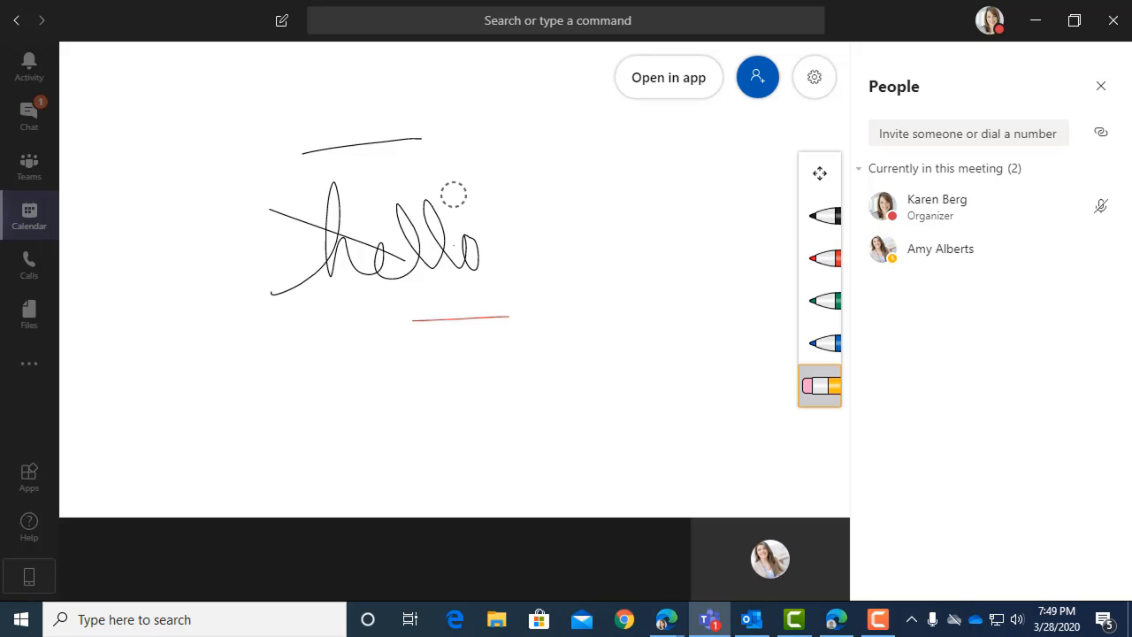
left_click(391, 141)
left_click(292, 219)
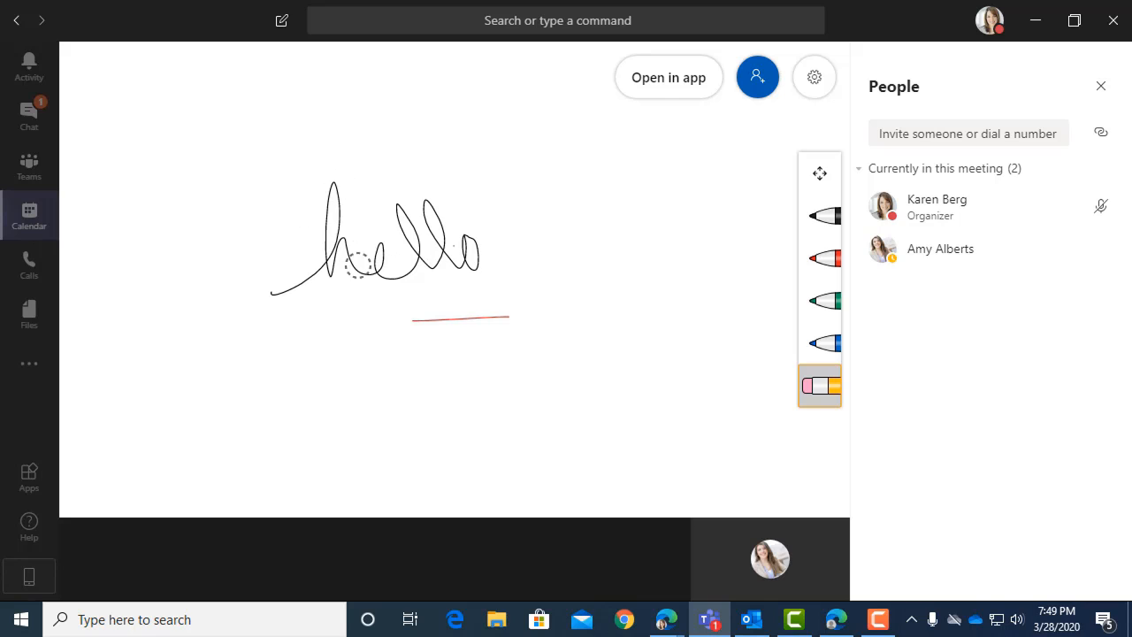
left_click(485, 316)
left_click(421, 255)
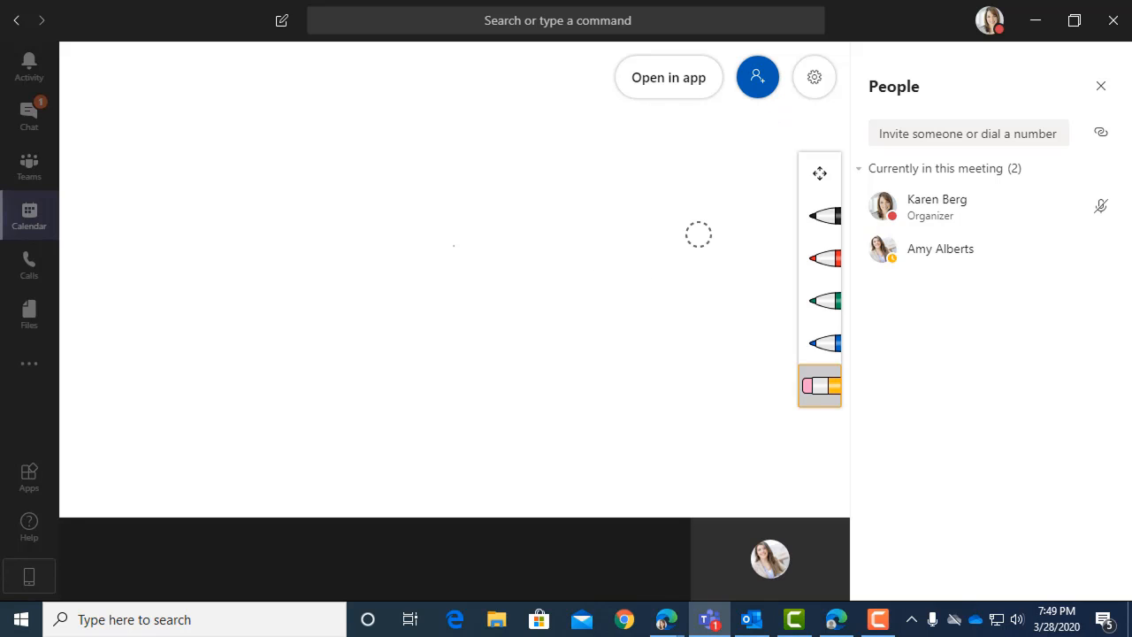
Step: Share the Screen #1 desktop with the meeting participants
mouse_move(553, 564)
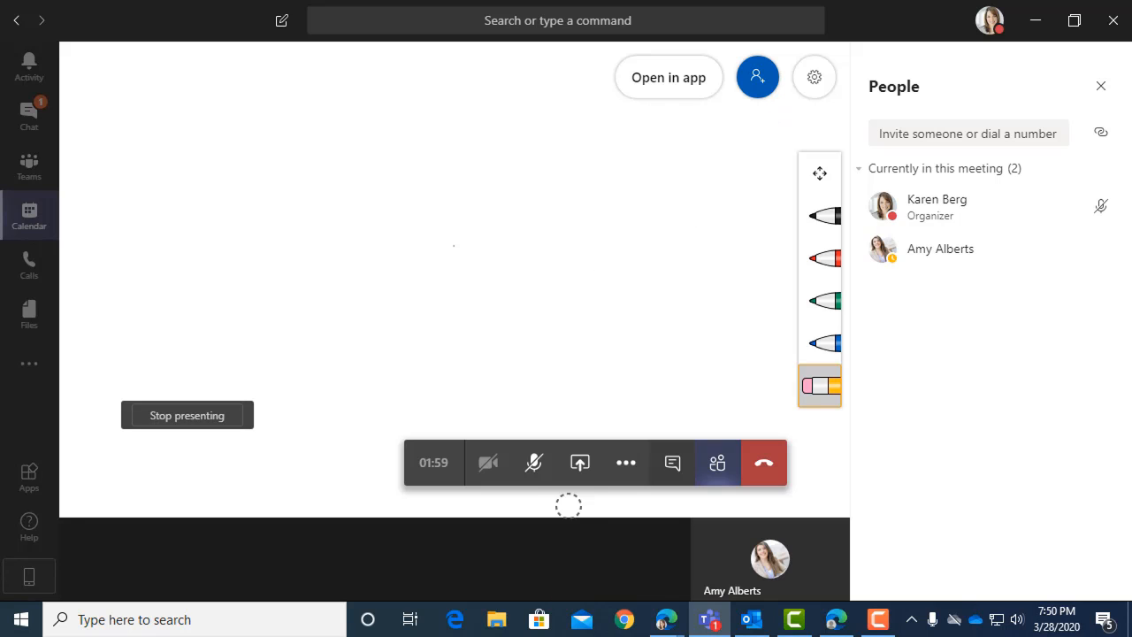
left_click(594, 464)
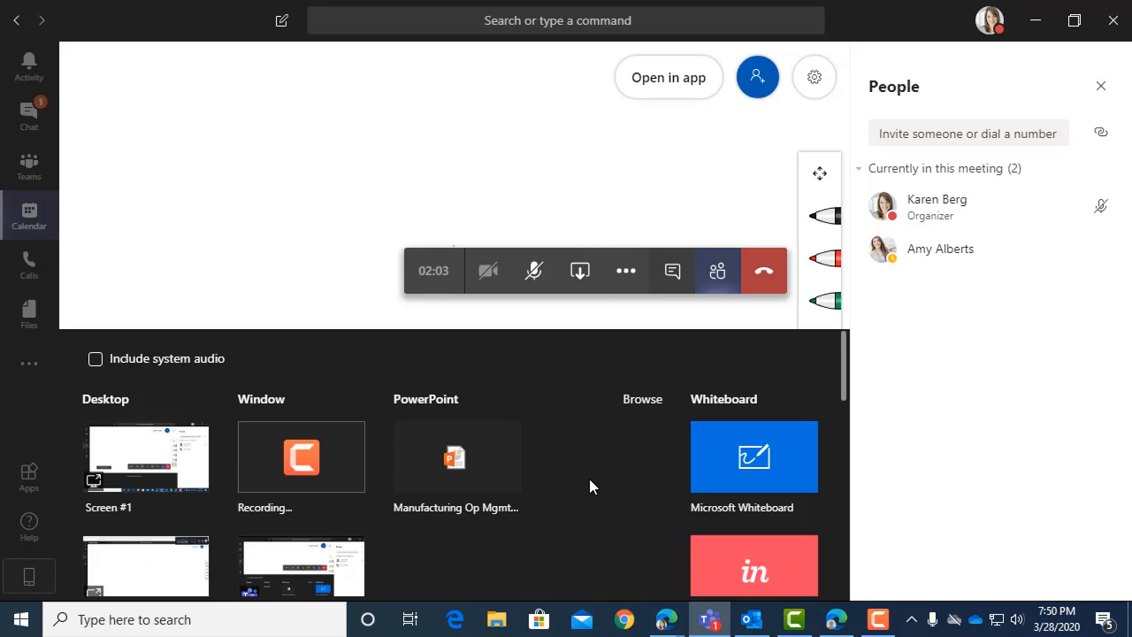
left_click(177, 480)
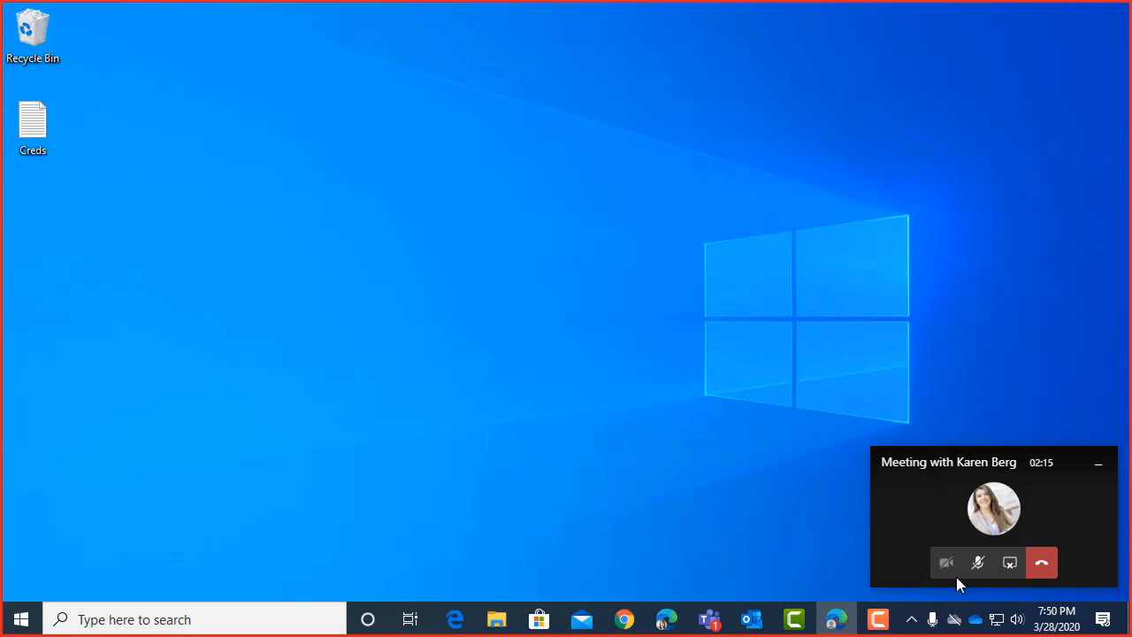
Step: Stop sharing the desktop and hide the meeting's participant list
left_click(1008, 566)
left_click(715, 462)
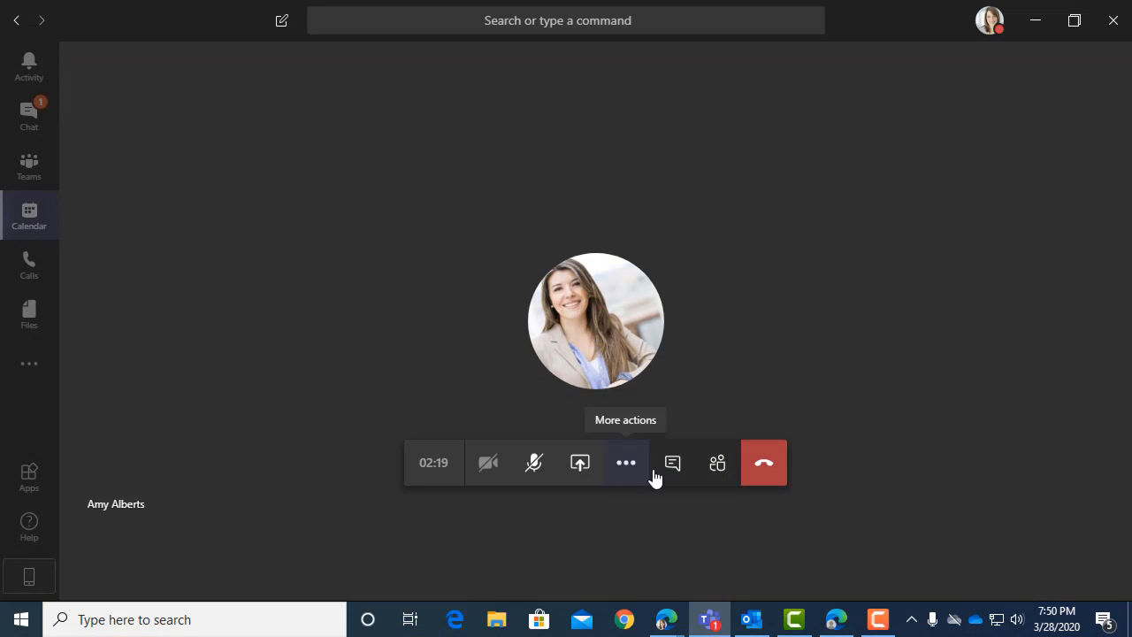
Step: Send a meeting chat message that greets the other participant by first name and says "Thanks for joining"
left_click(671, 469)
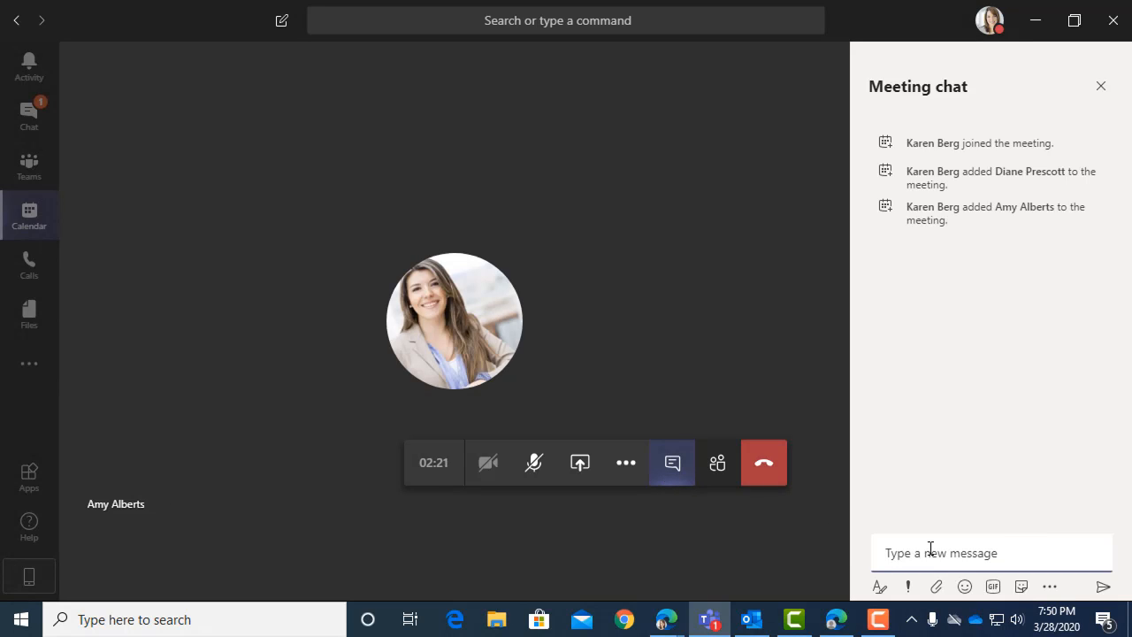
type("Hi")
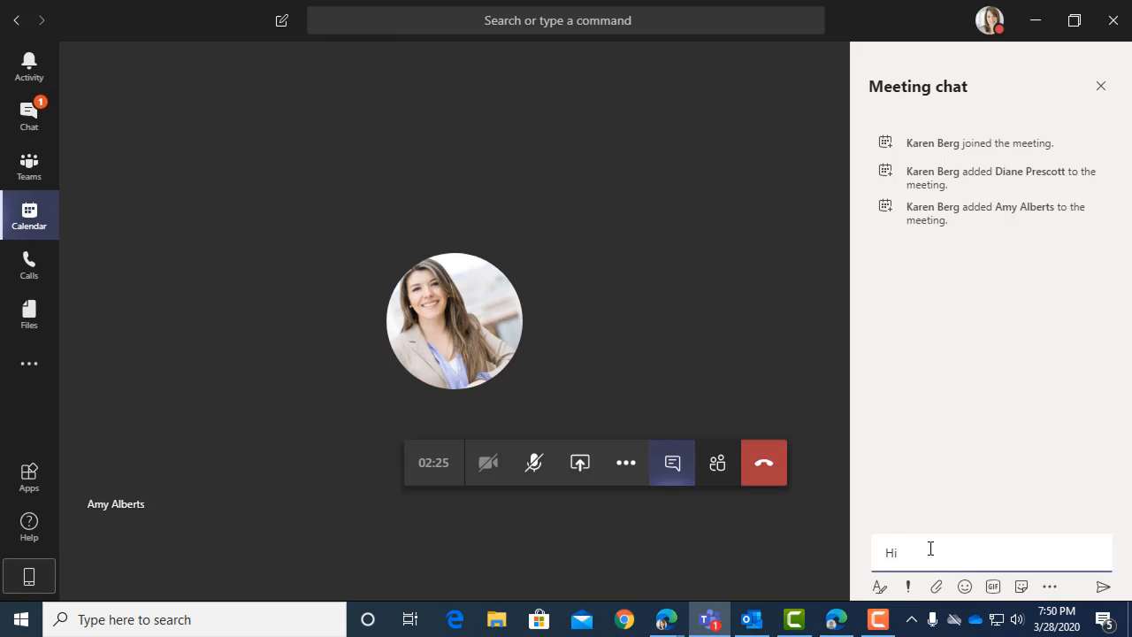
type(" amy,")
type(" Thanks for joini")
type("ng")
key("Return")
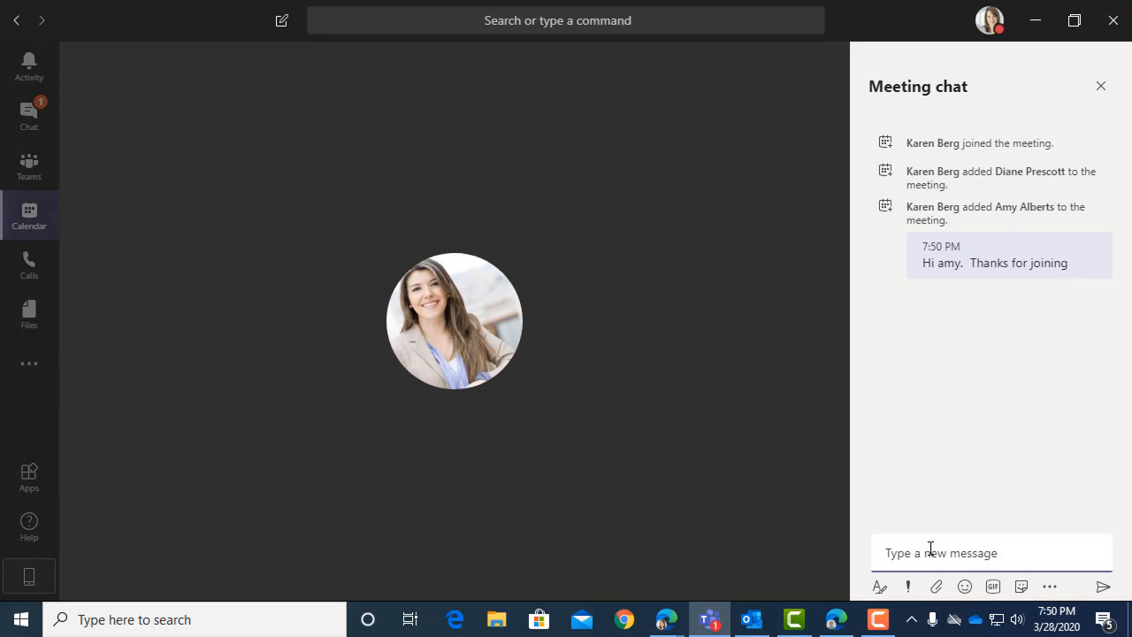
Step: Look through the delivery options for a chat message and the apps available for messaging, without choosing any
left_click(910, 592)
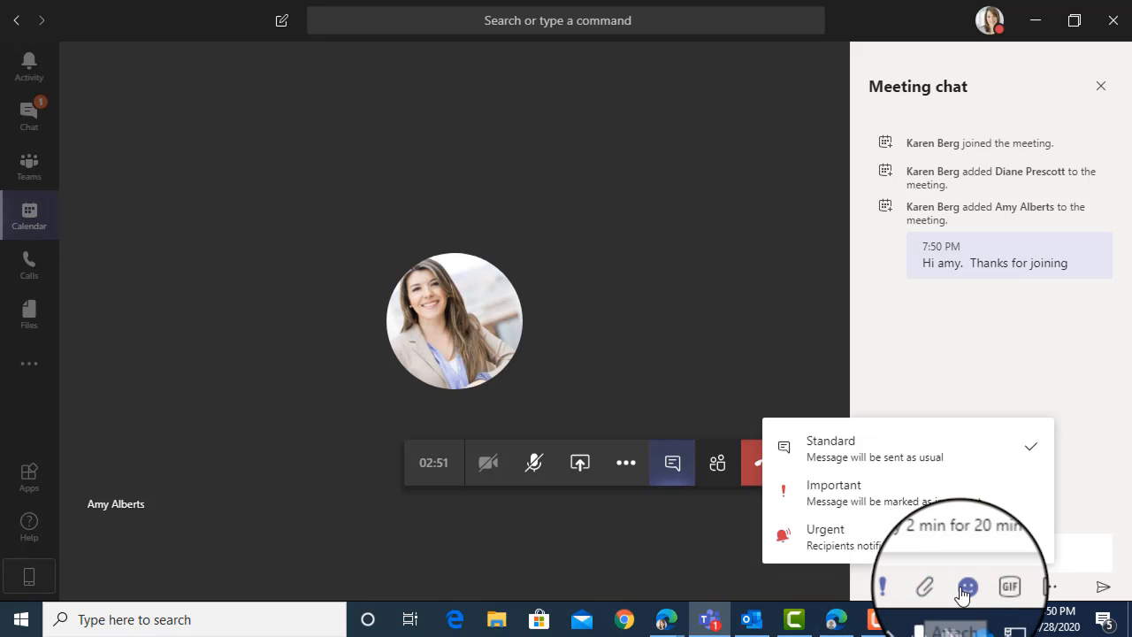
left_click(1048, 590)
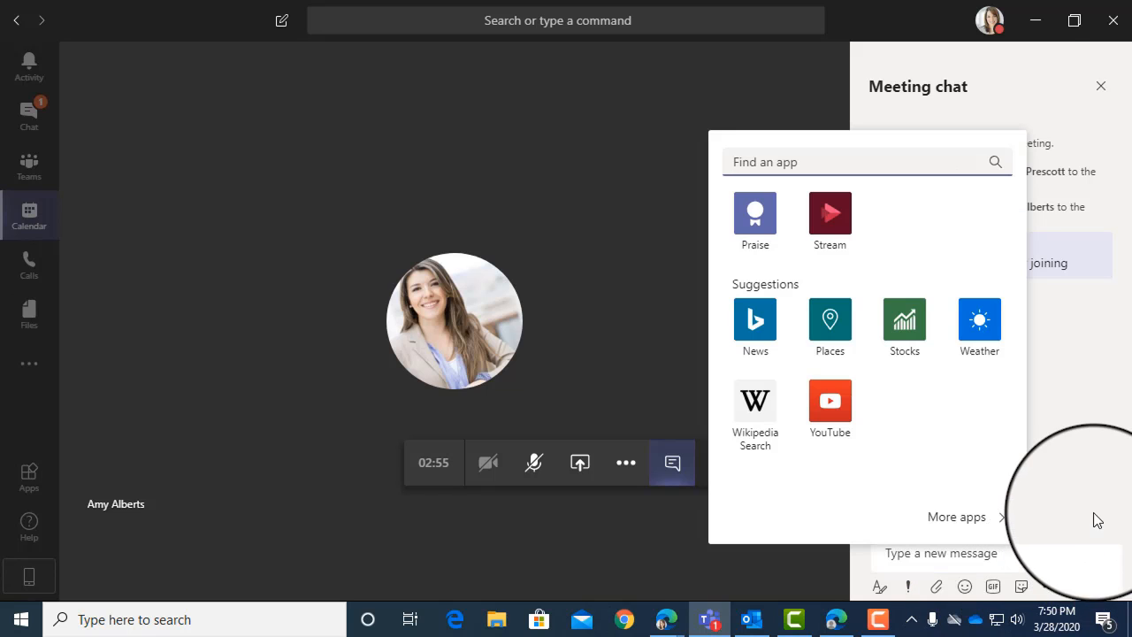
left_click(1015, 503)
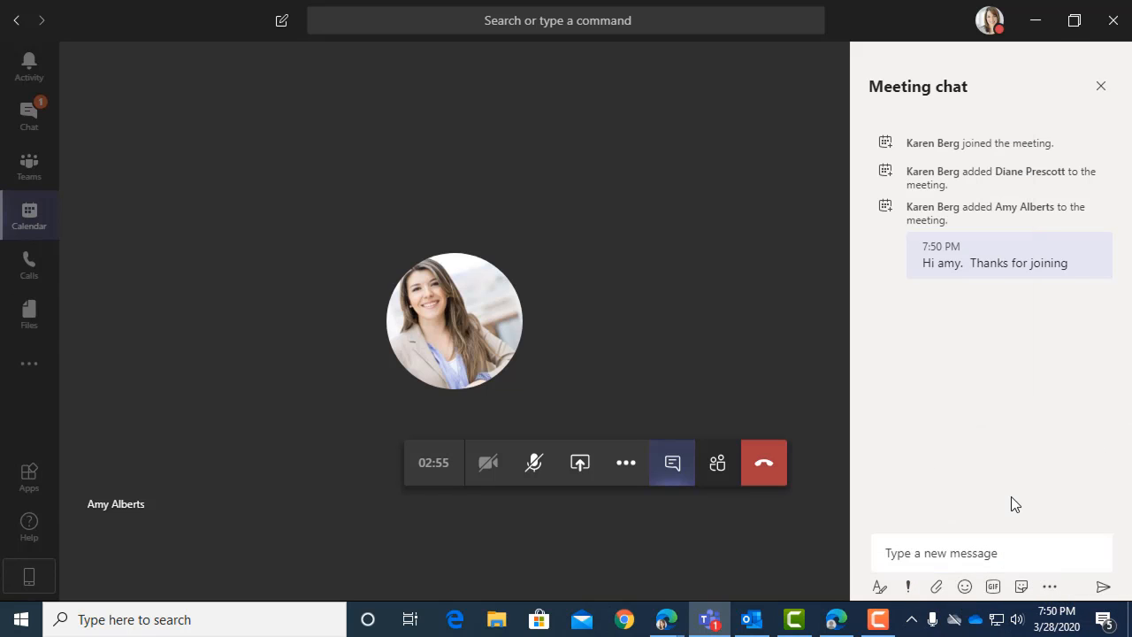
Step: Show the meeting notes and start taking notes for the current meeting
left_click(627, 463)
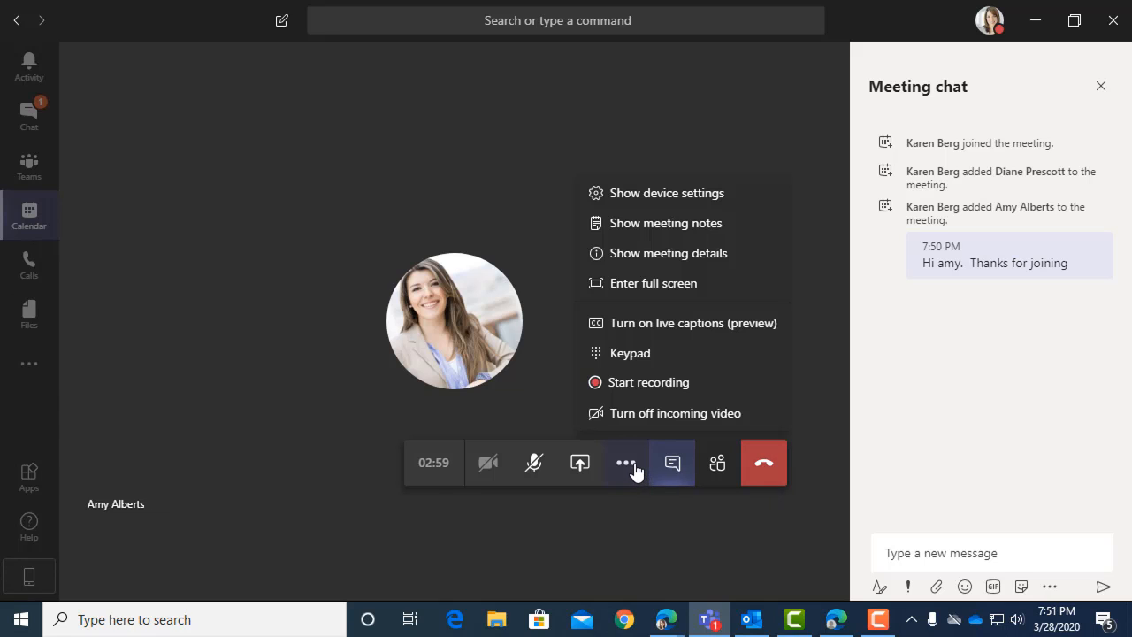
left_click(643, 233)
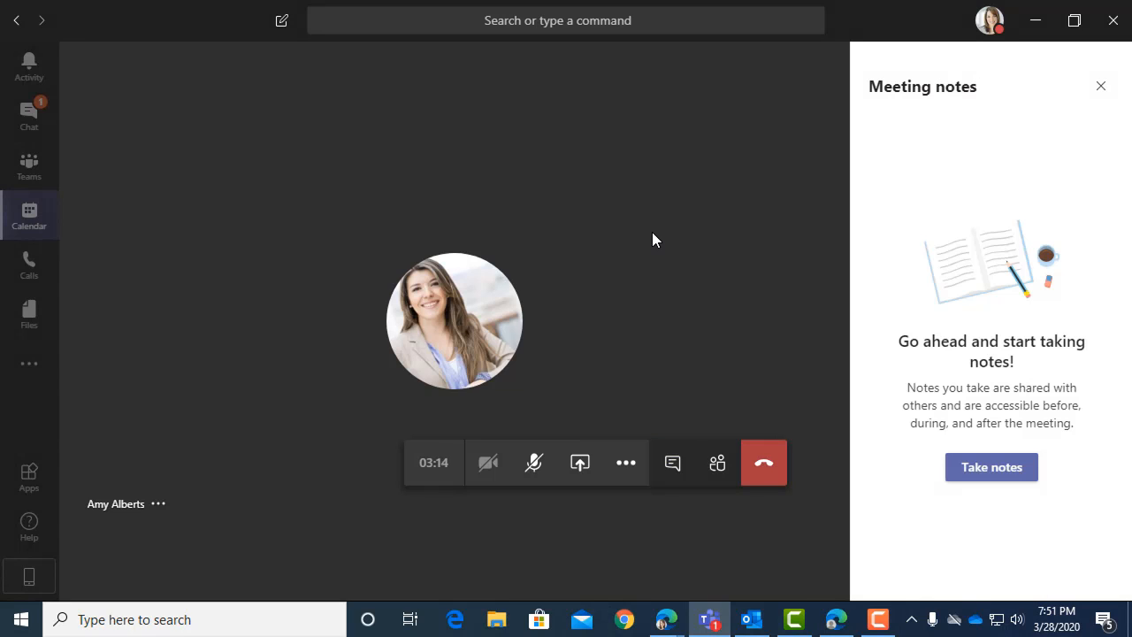
left_click(1006, 469)
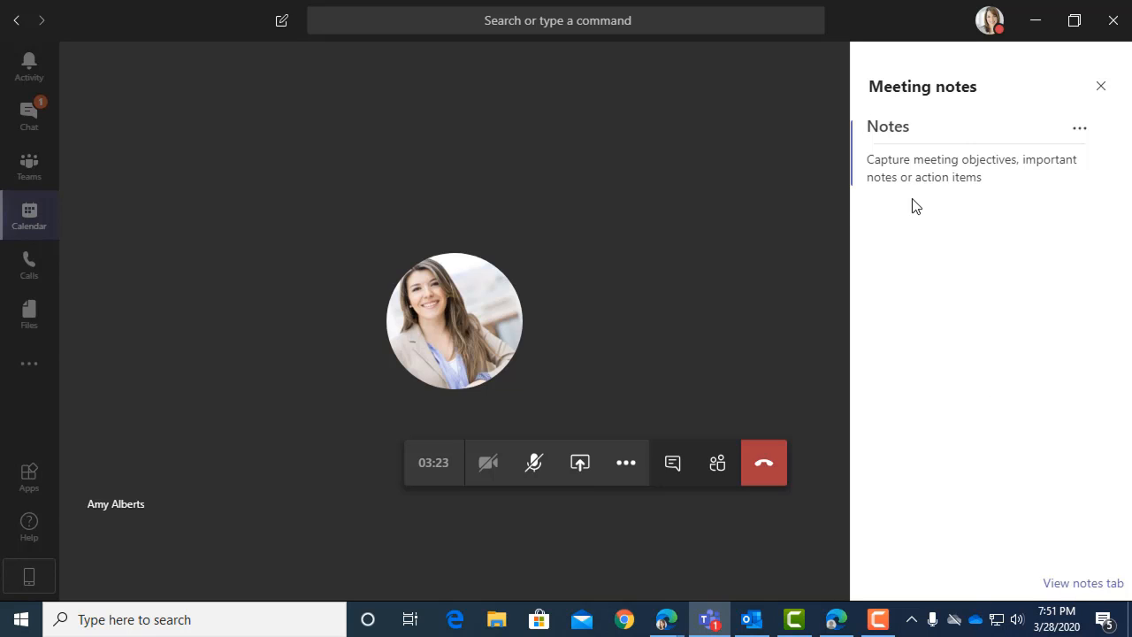
Step: Write "Here are the notes" in the Notes section of the meeting notes and check the section's options
left_click(887, 166)
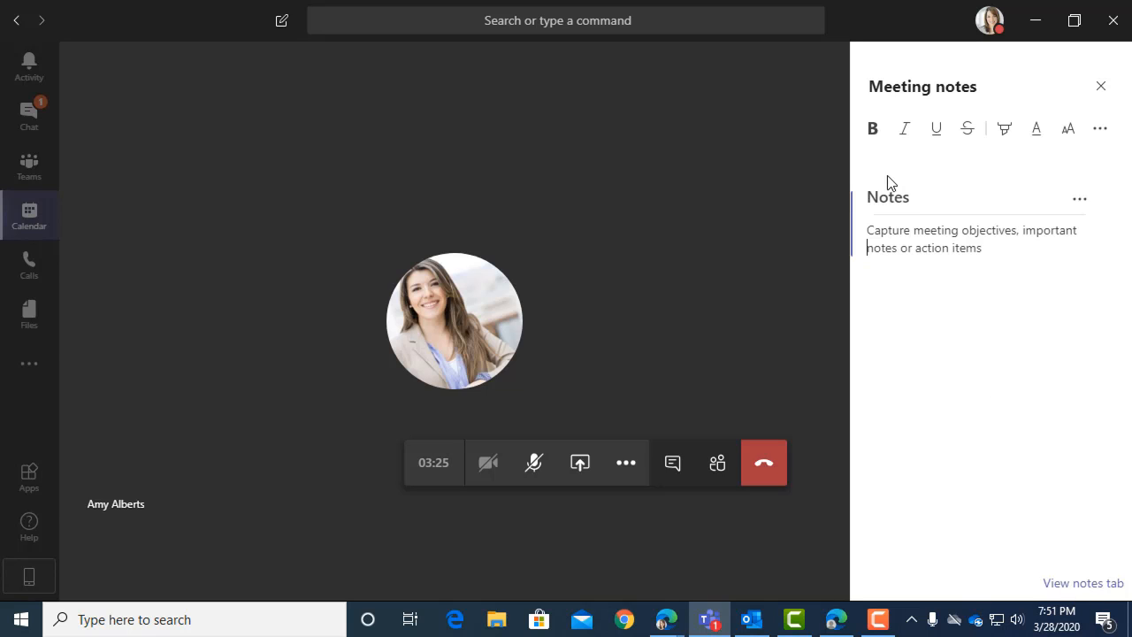
left_click(868, 277)
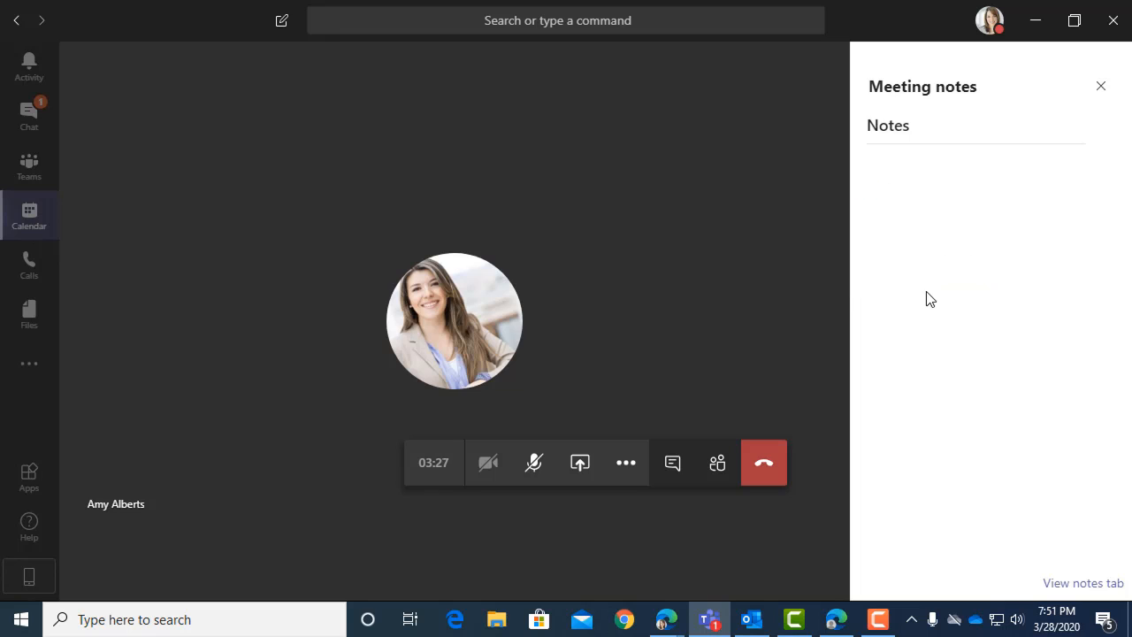
left_click(895, 133)
left_click(1082, 130)
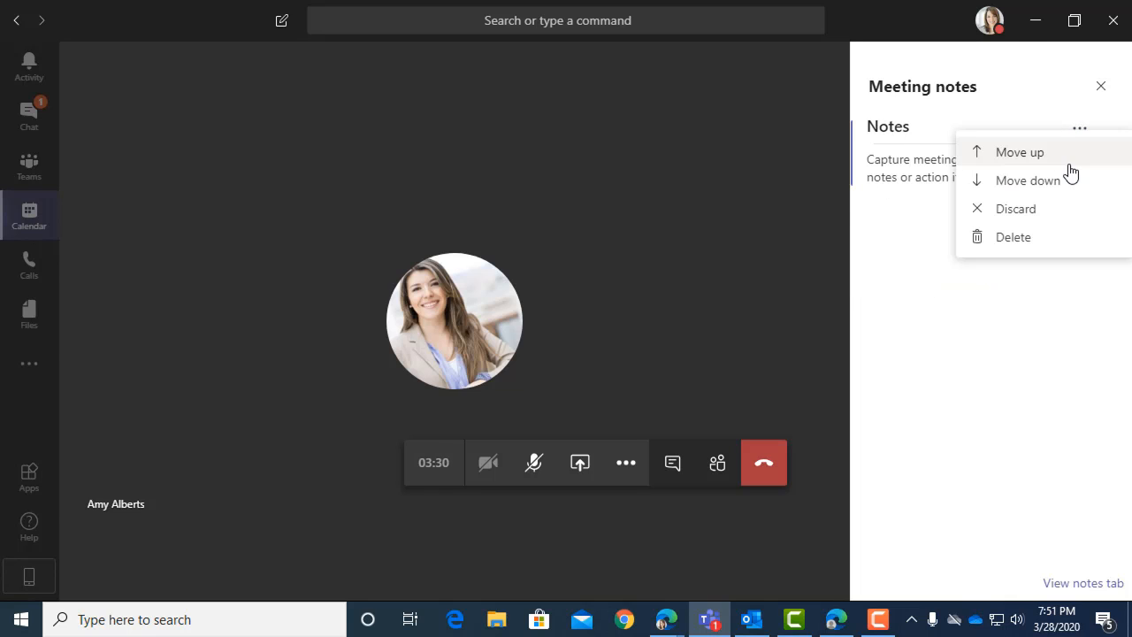
left_click(889, 200)
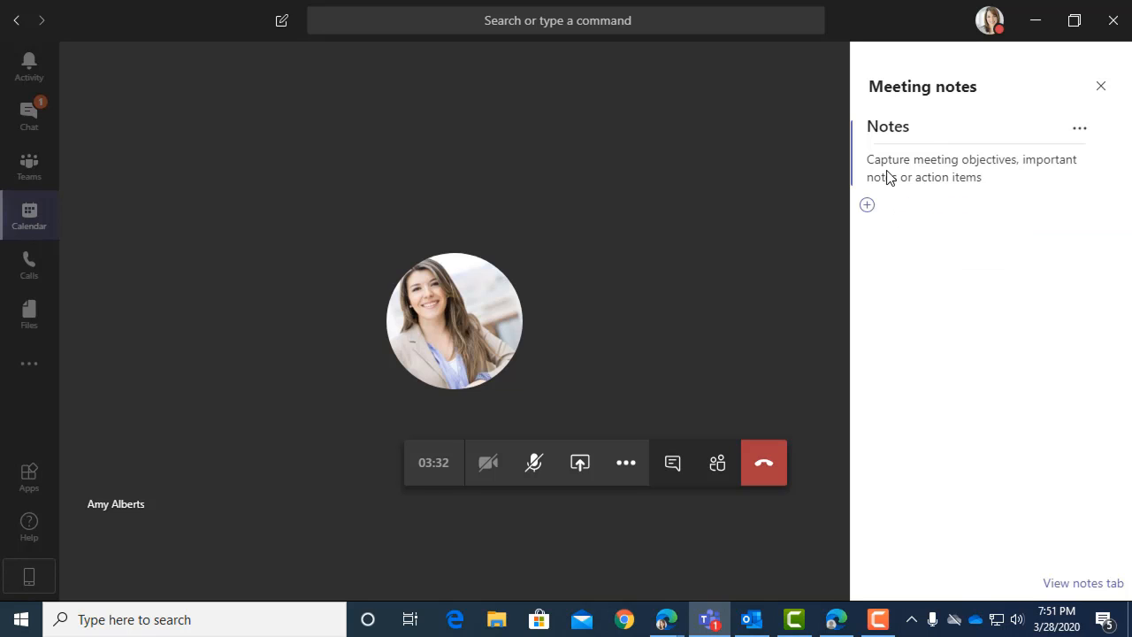
left_click(890, 177)
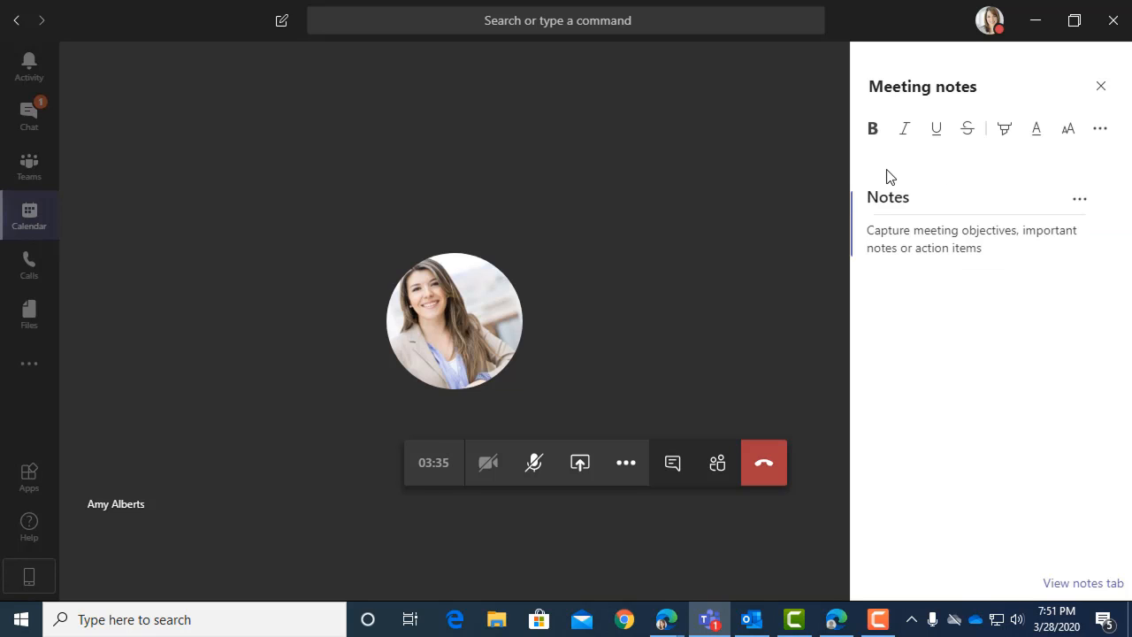
type("are the notes")
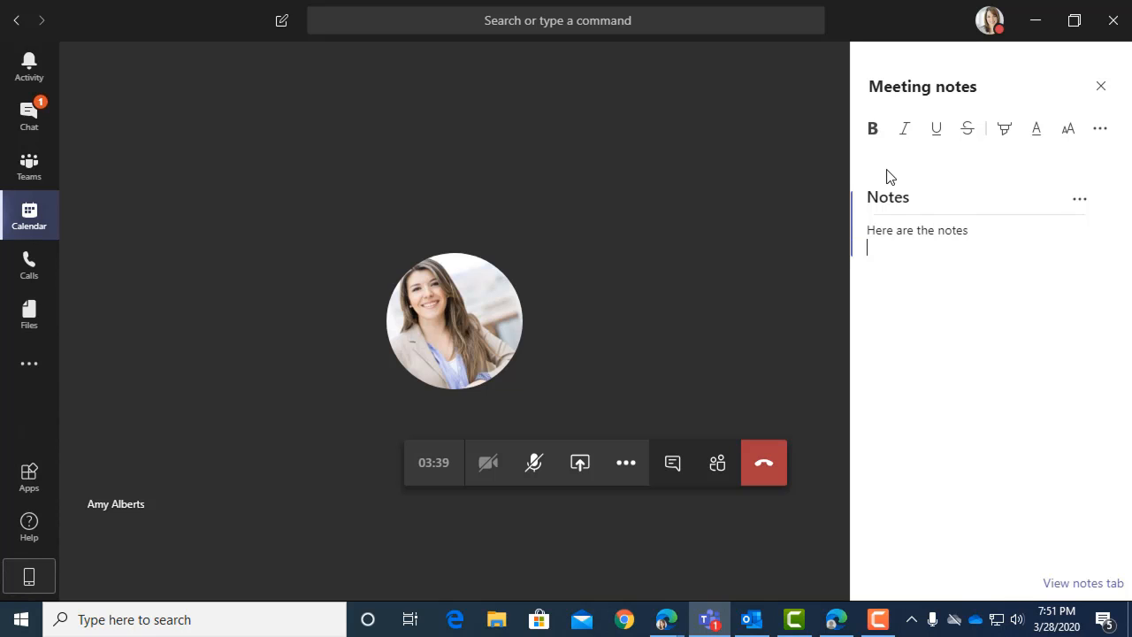
left_click(1078, 204)
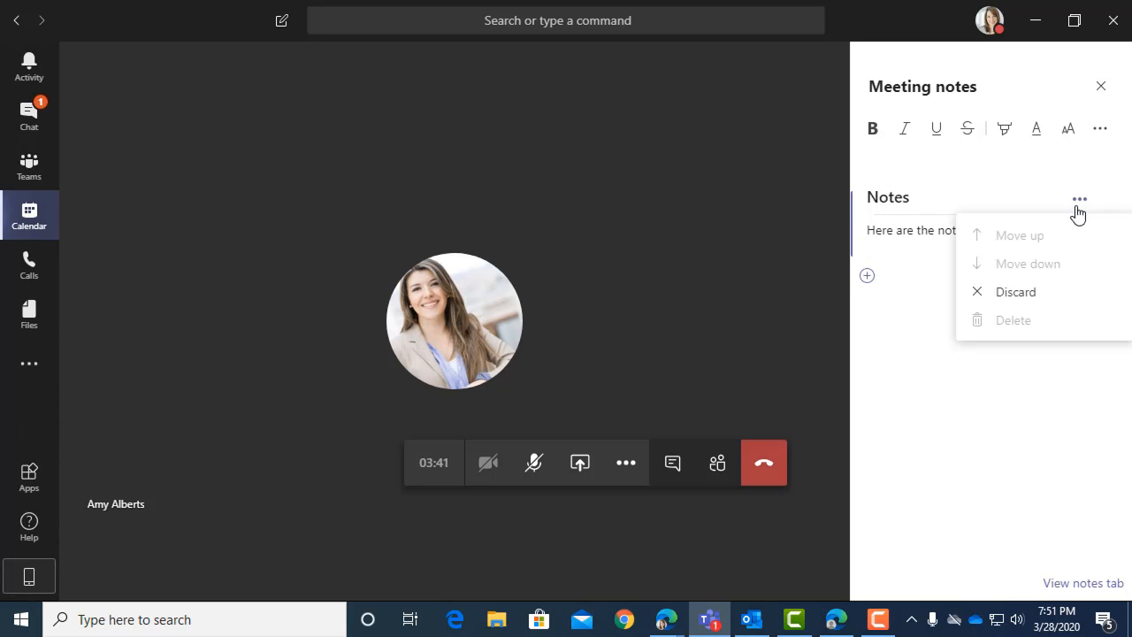
left_click(999, 183)
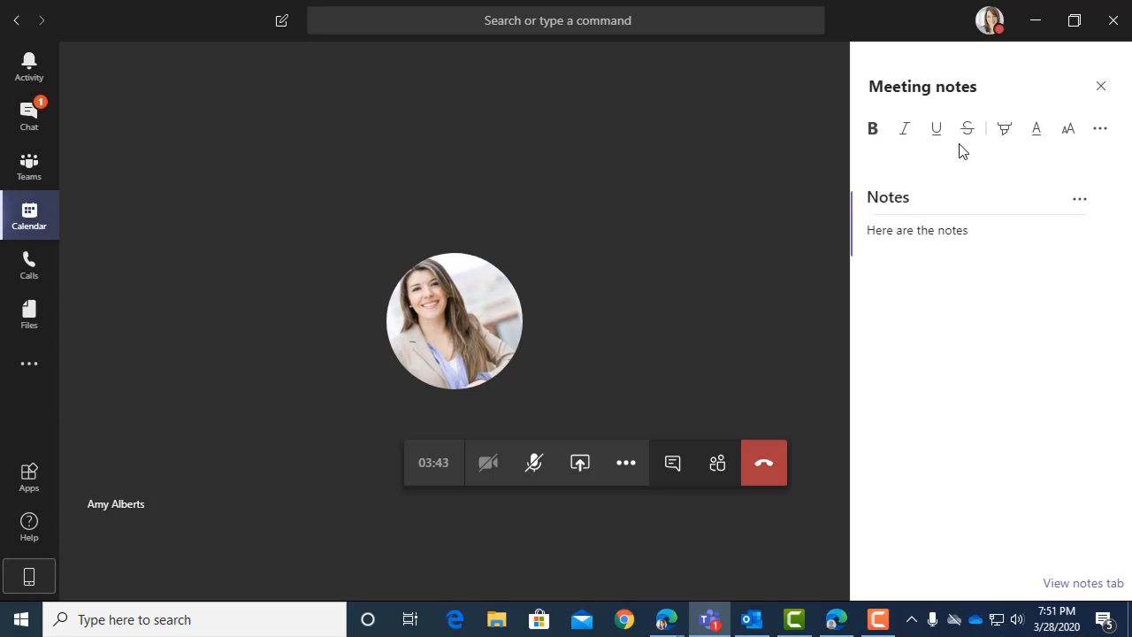
left_click(983, 140)
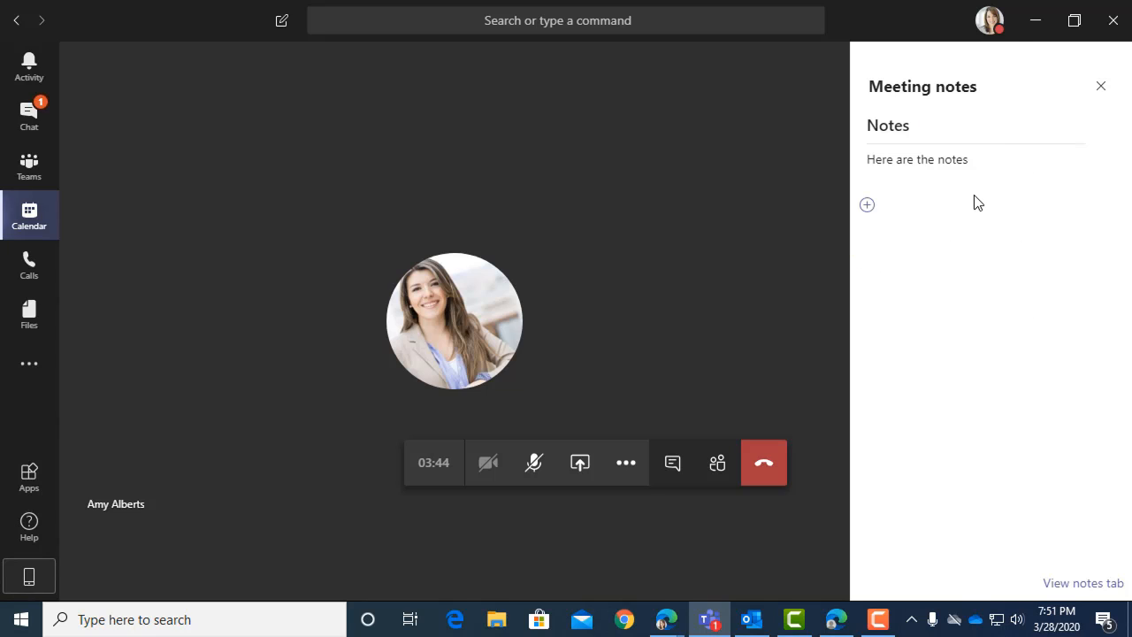
Step: Turn on live captions (preview) for the meeting
left_click(630, 474)
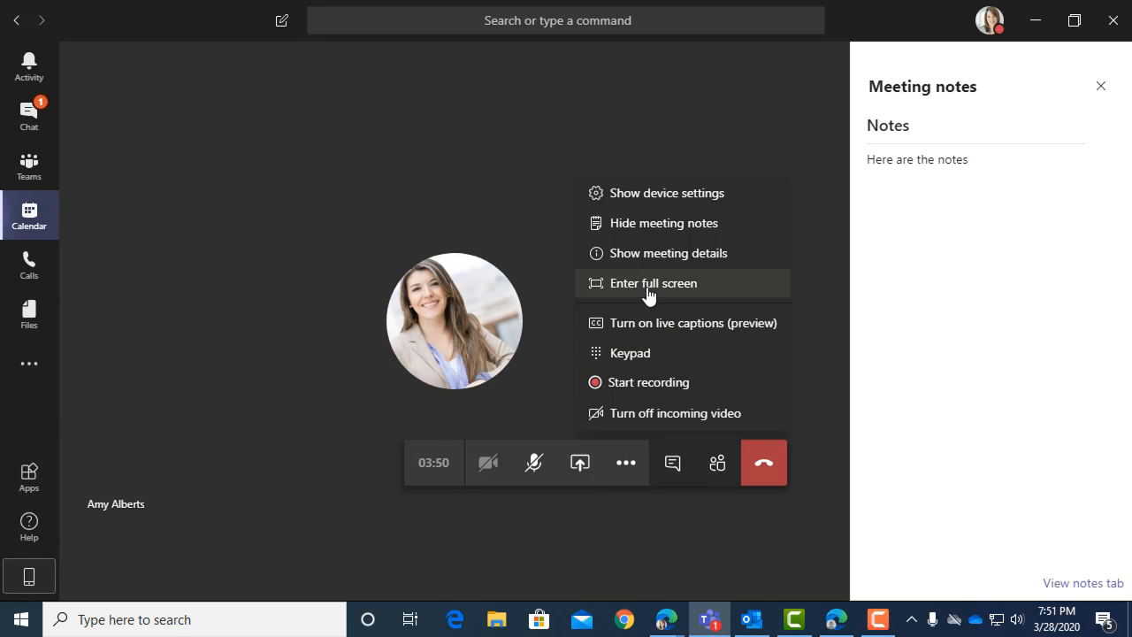
left_click(641, 323)
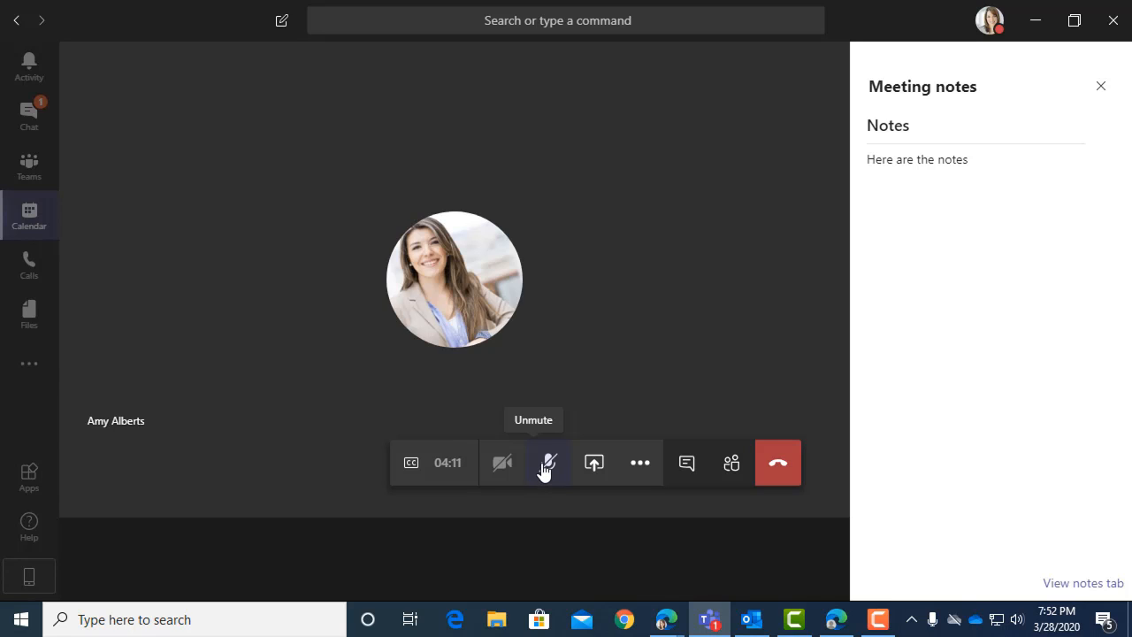
left_click(639, 463)
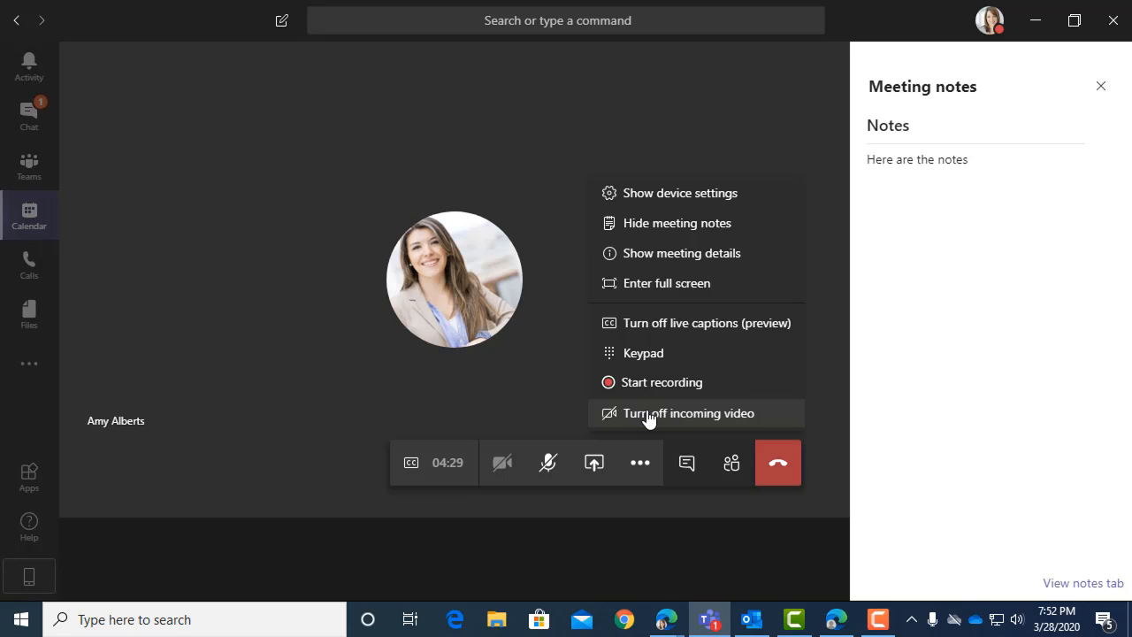
left_click(547, 395)
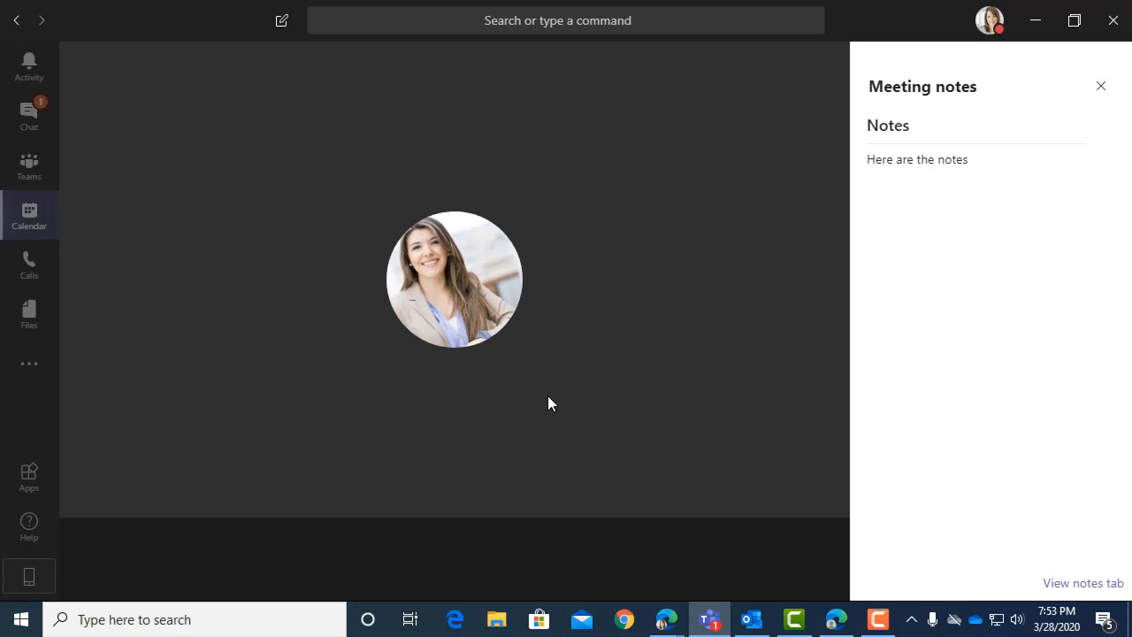
mouse_move(594, 465)
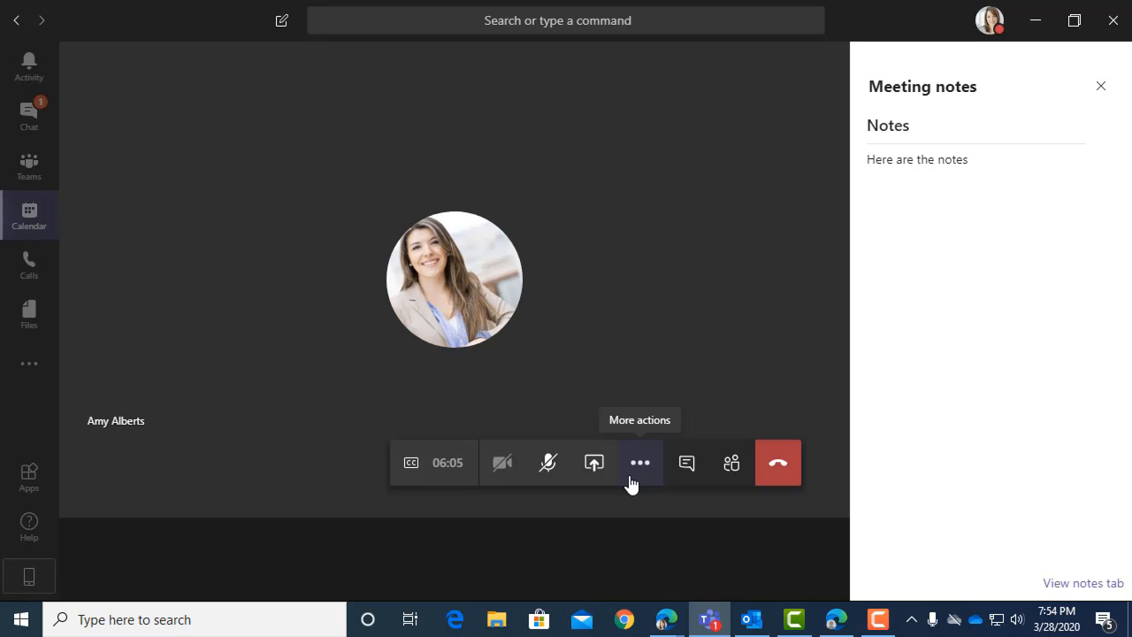
mouse_move(478, 232)
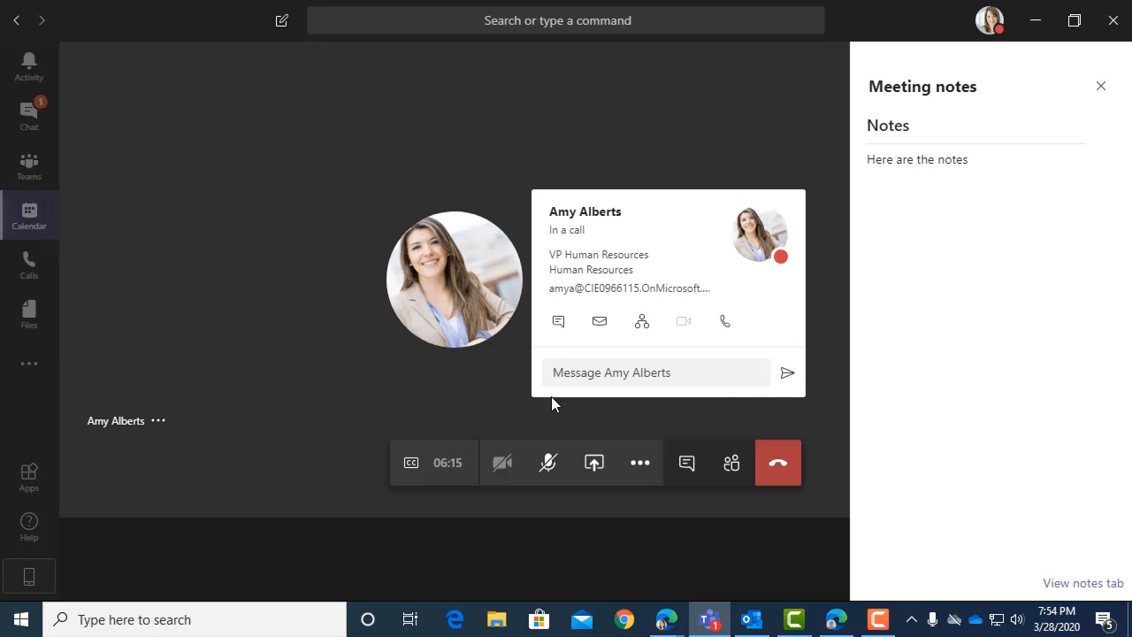
Step: Send the two messages "BRB" and "AFK" in the meeting chat
left_click(685, 464)
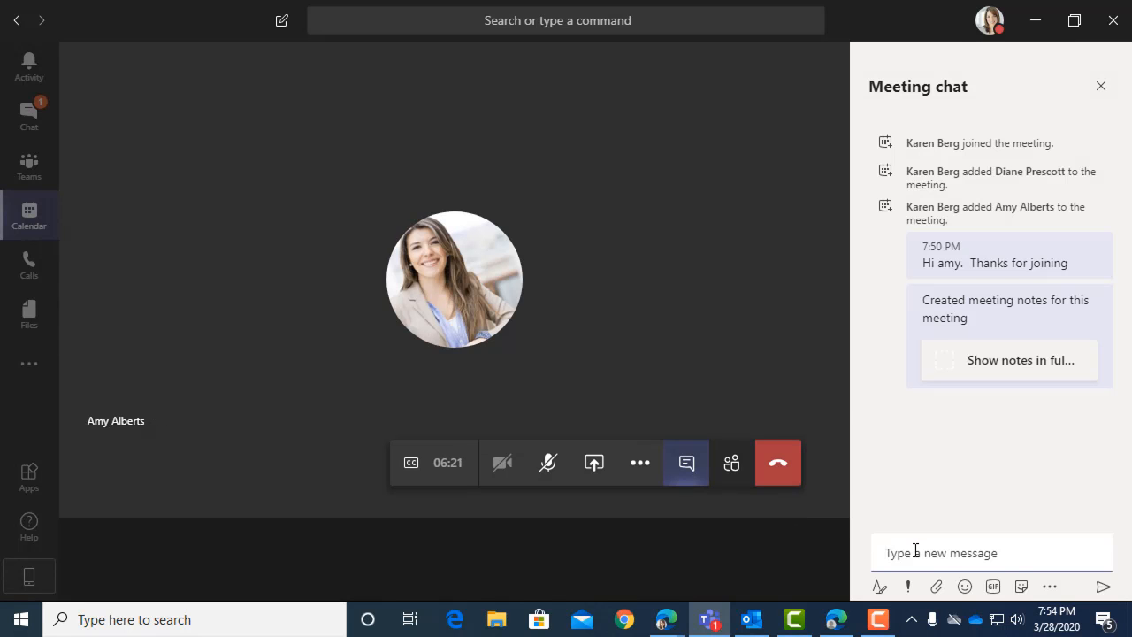
type("BRB")
key("Return")
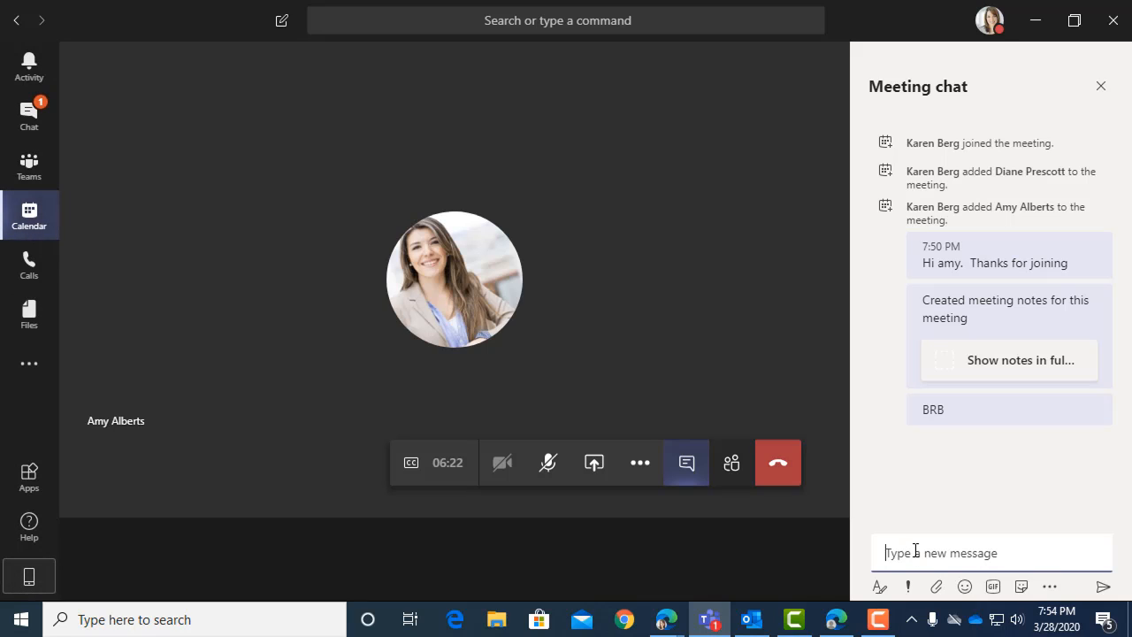
type("AFK")
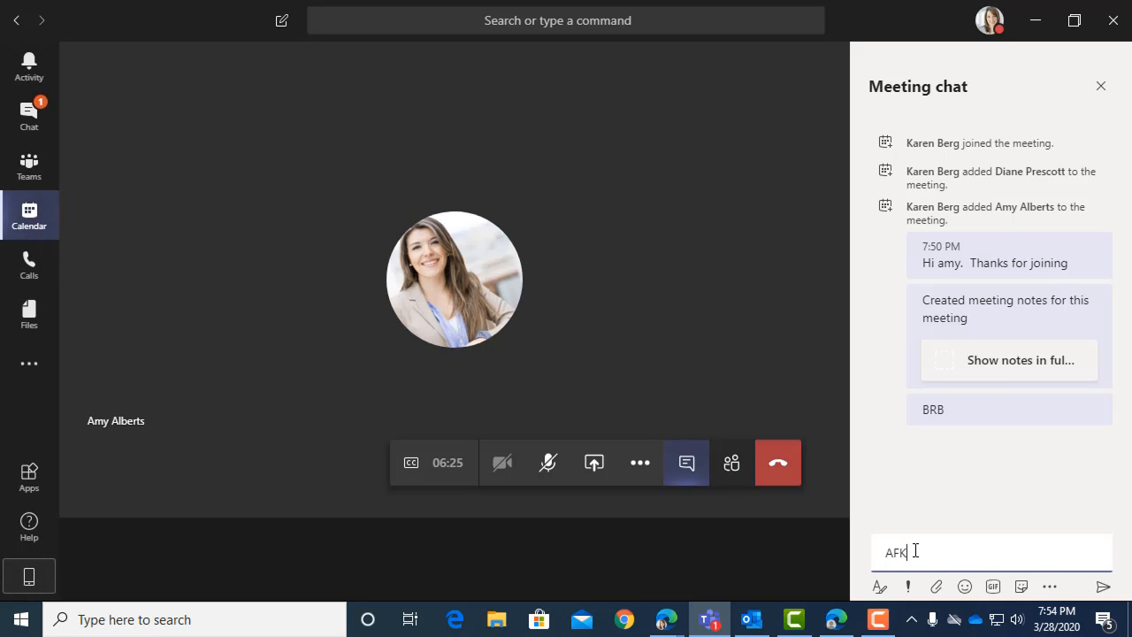
key("Return")
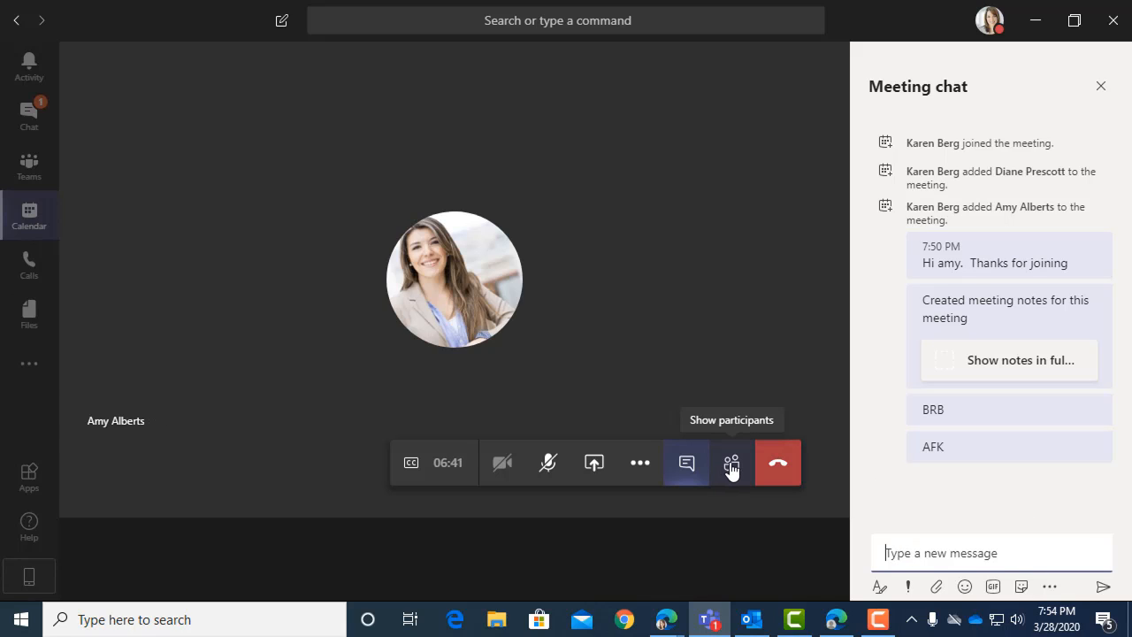
Step: Show the meeting details, review the dial-in and join information, and close the details
left_click(638, 467)
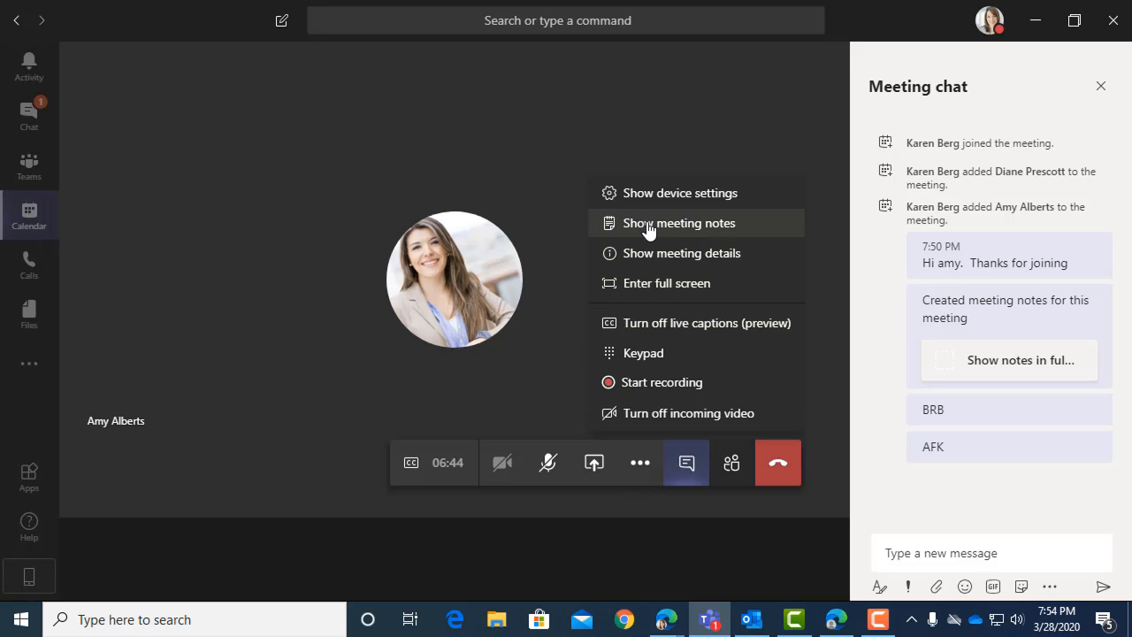
left_click(652, 253)
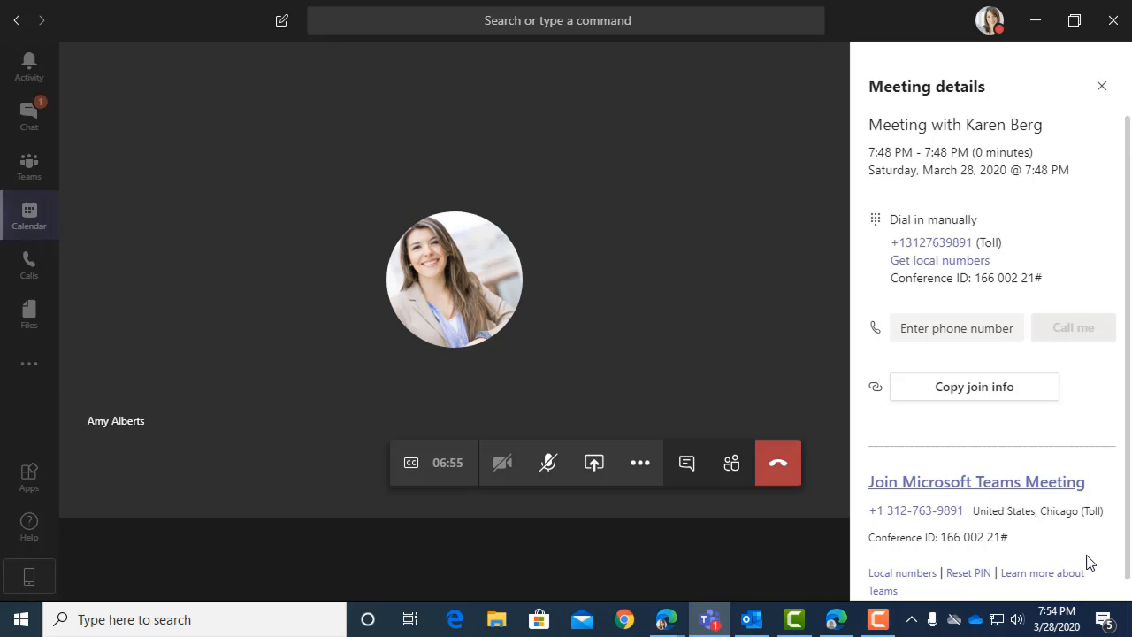
scroll(1052, 578, "down", 1)
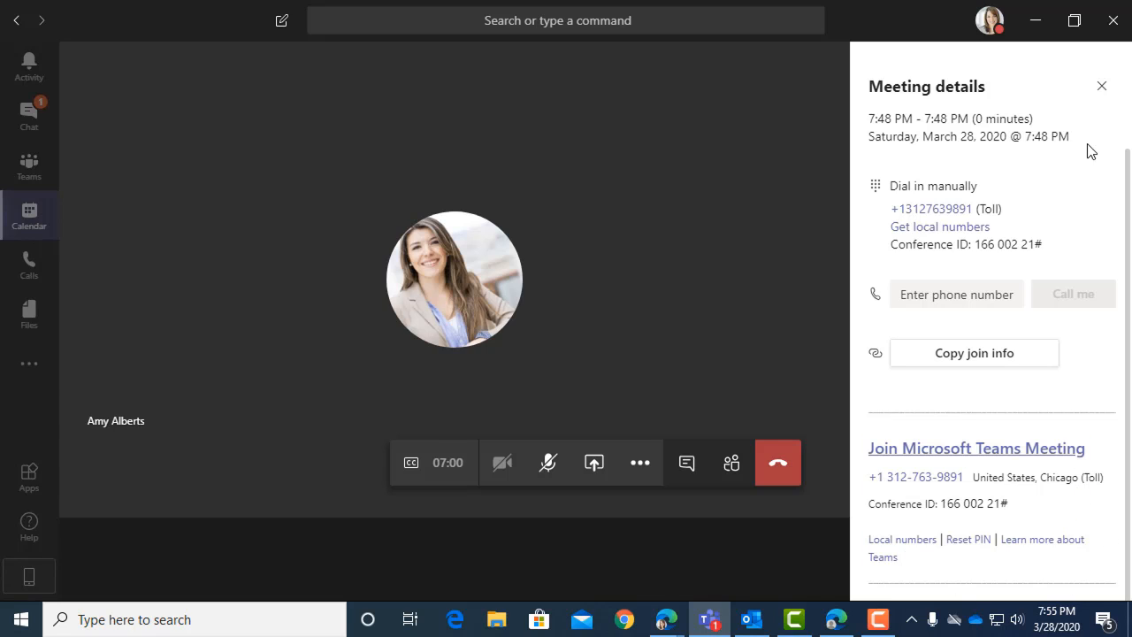
left_click(1102, 87)
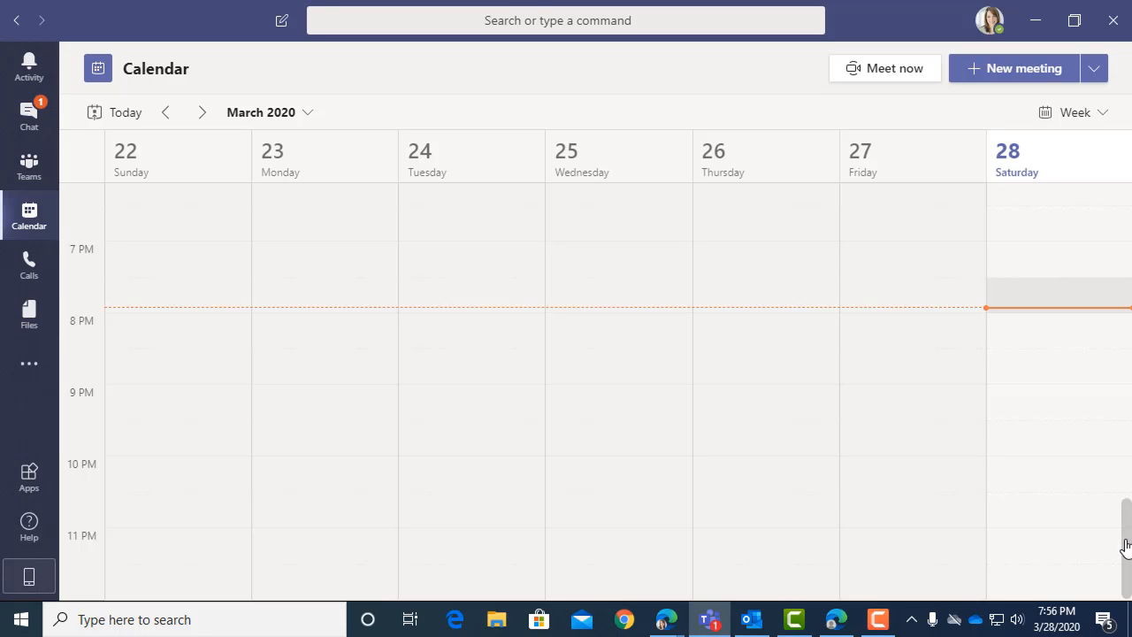
Step: Open the Sales Operations meeting on Friday, March 27 from the calendar and examine its details and the attendees' response tracking
left_click_drag(1125, 546, 1127, 505)
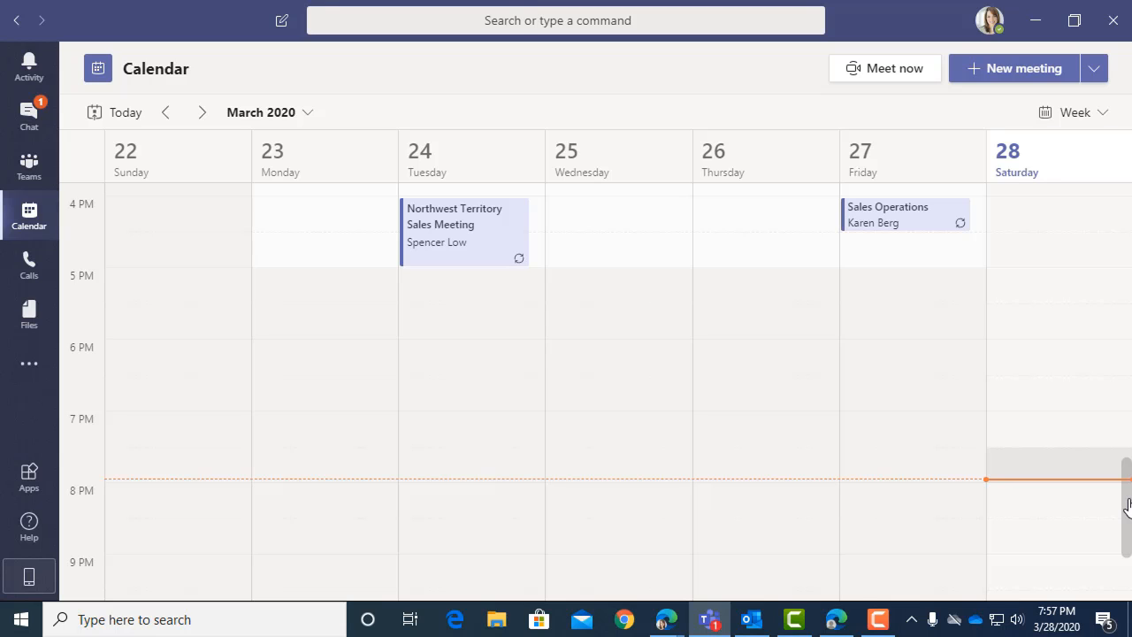
left_click_drag(1128, 506, 1129, 473)
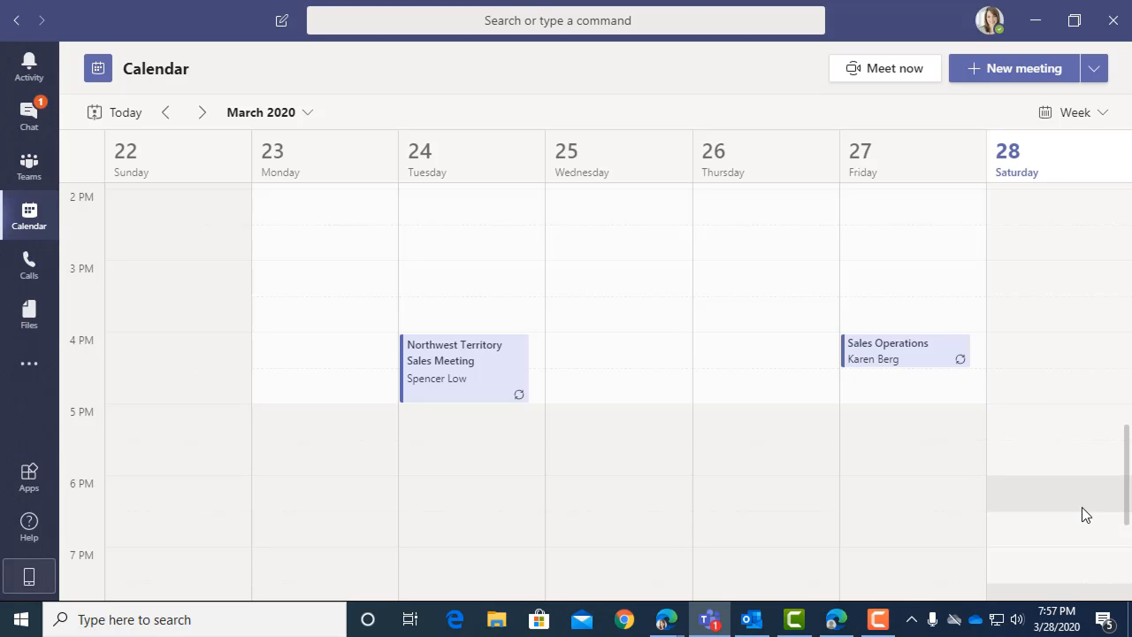
left_click(902, 353)
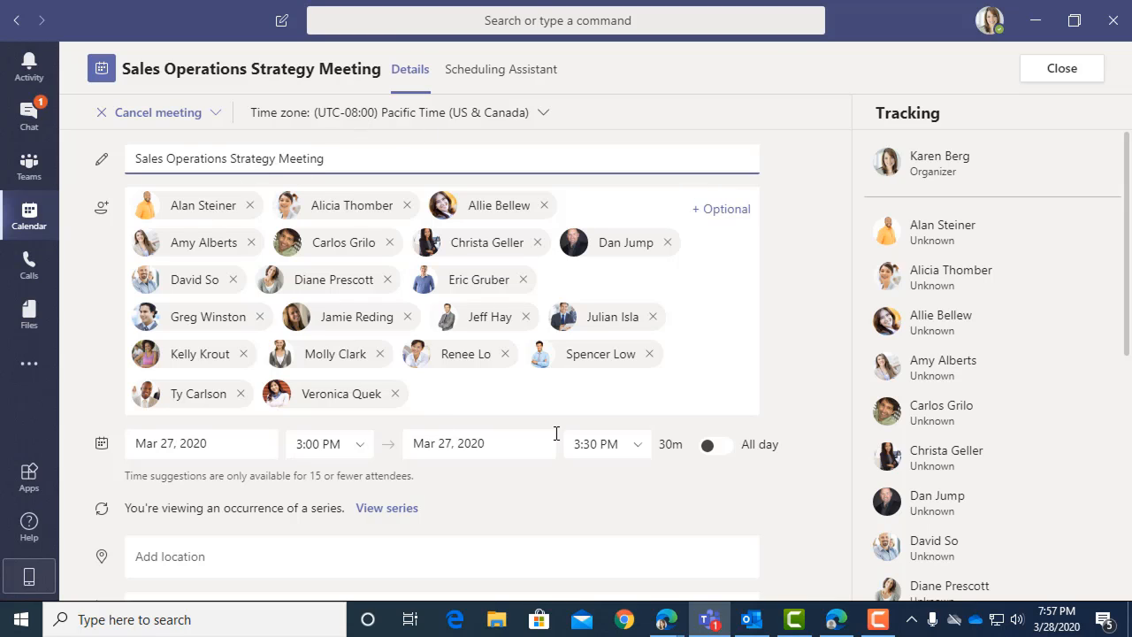
scroll(473, 528, "down", 3)
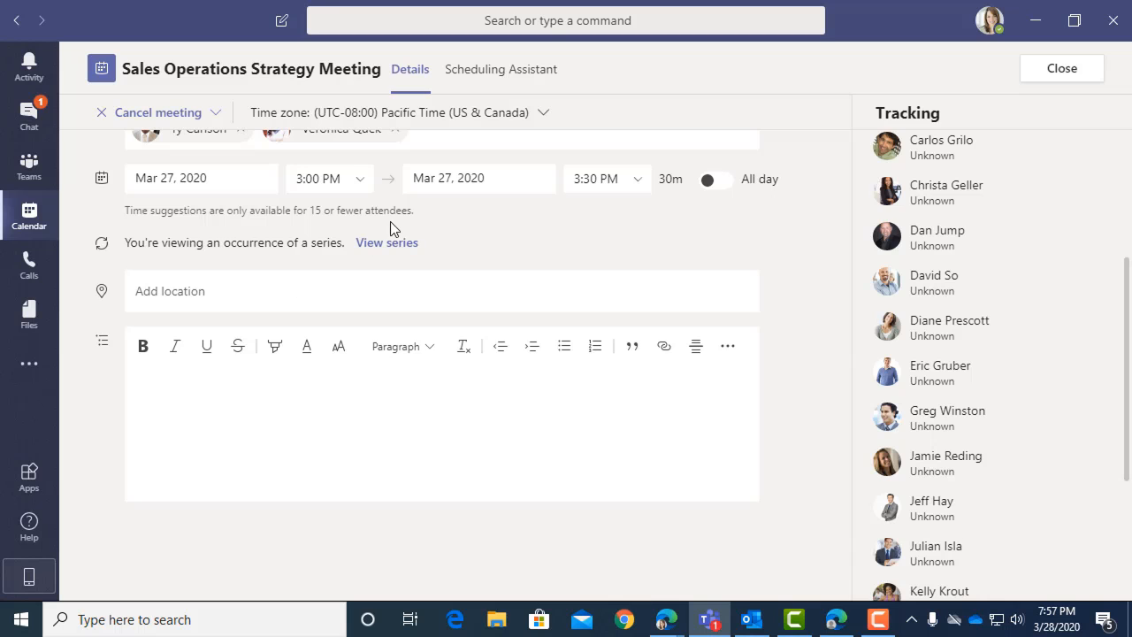
scroll(770, 348, "up", 3)
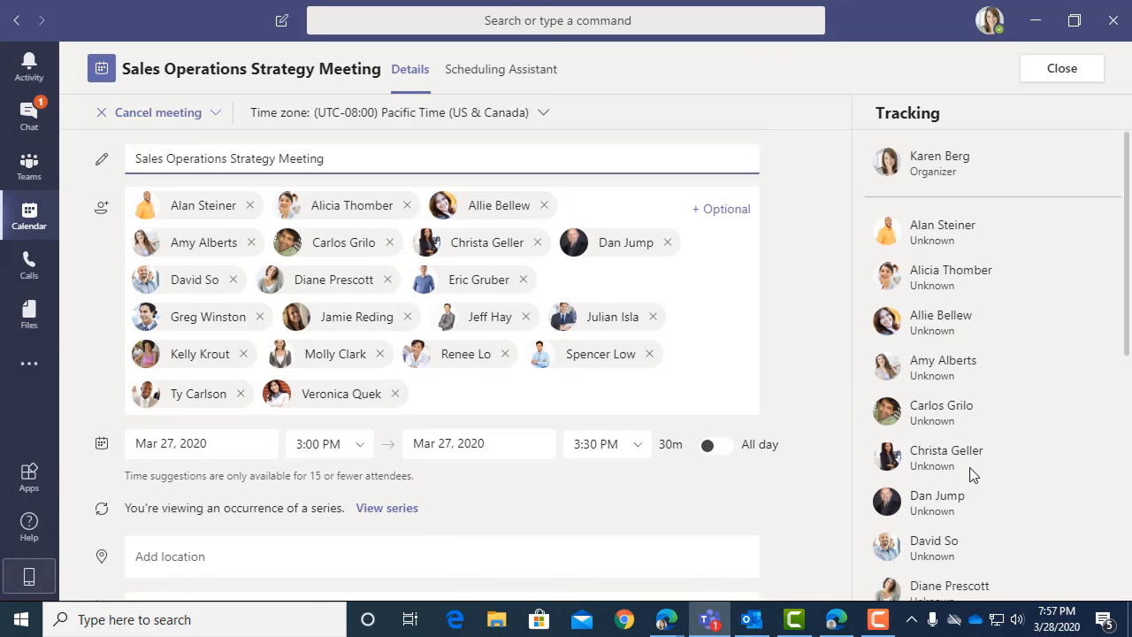
scroll(958, 485, "down", 3)
scroll(950, 504, "down", 3)
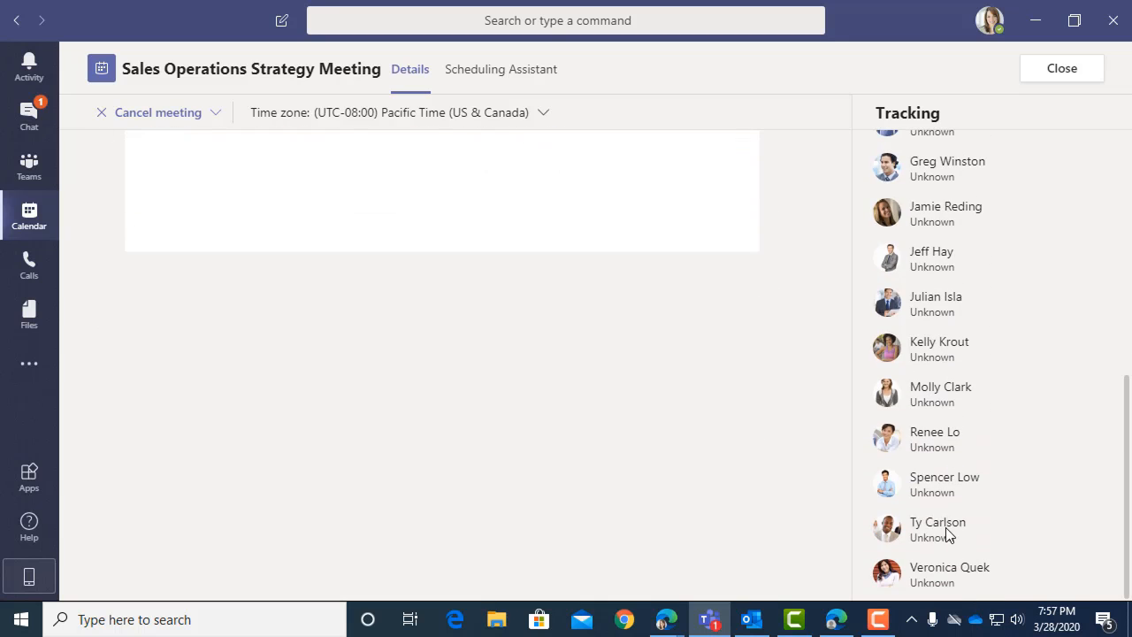
scroll(945, 536, "up", 5)
scroll(944, 535, "up", 1)
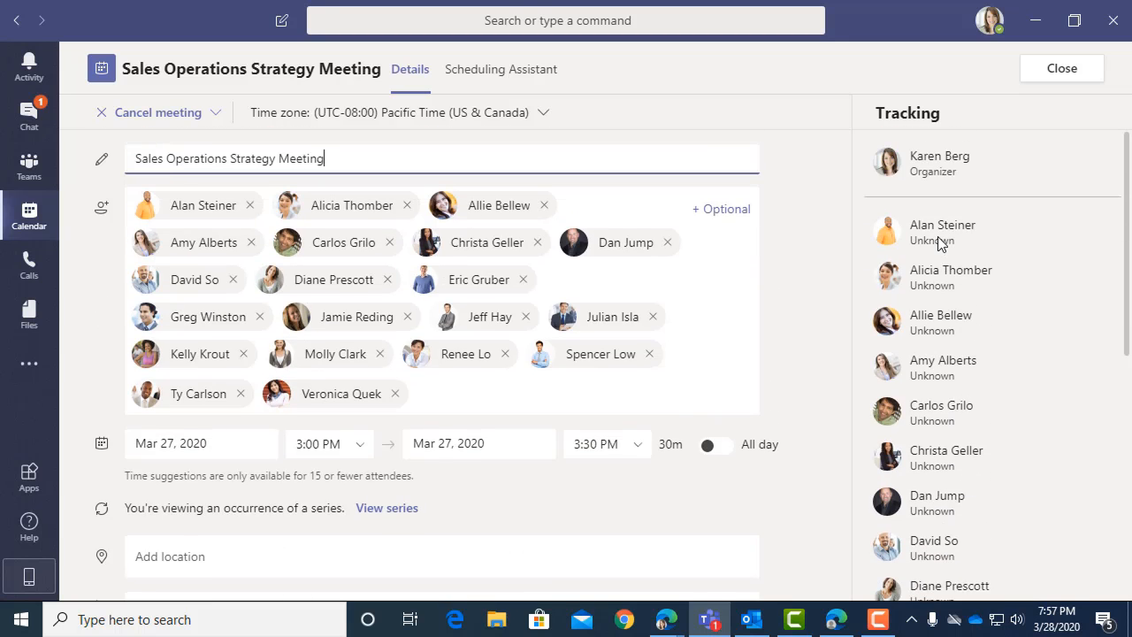